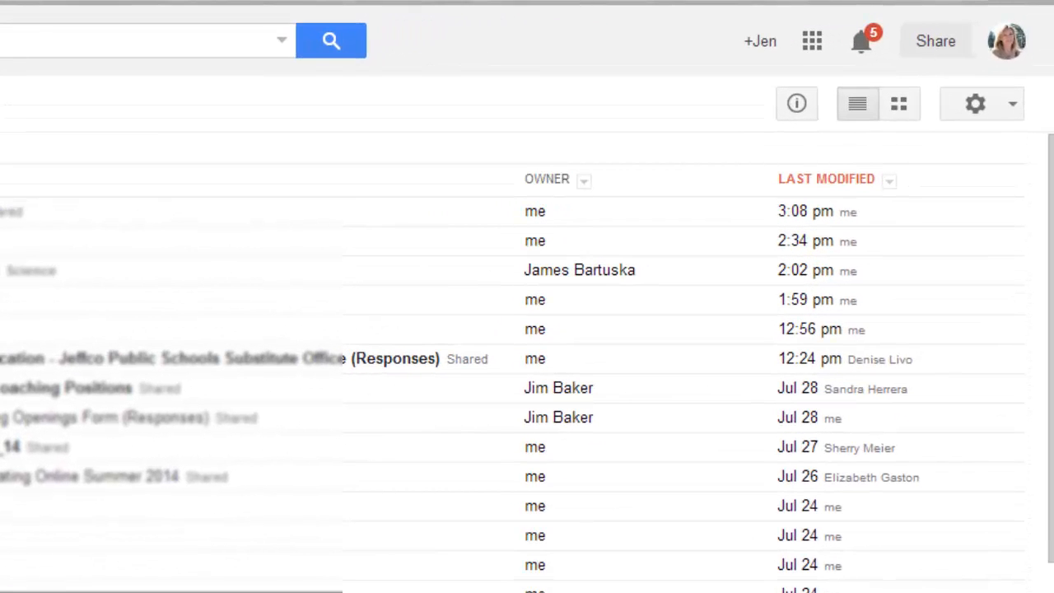
Step: Open the Google apps grid in Drive to reveal Groups
{"action": "left_click", "coordinate": [820, 41]}
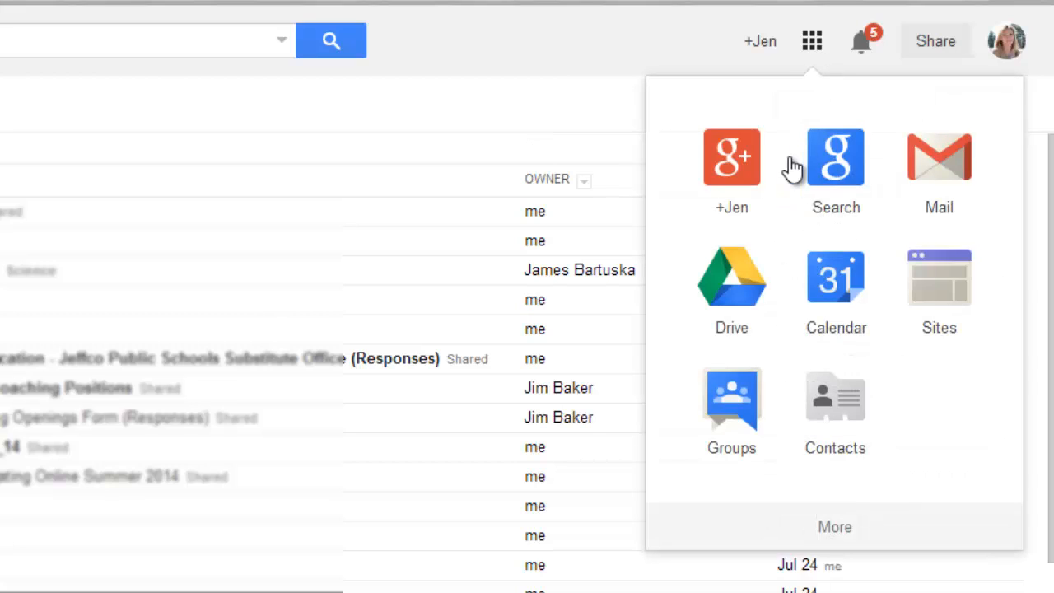
Step: Open Groups and sign in to the iBoss web filter with the staff username and password
{"action": "left_click", "coordinate": [735, 422]}
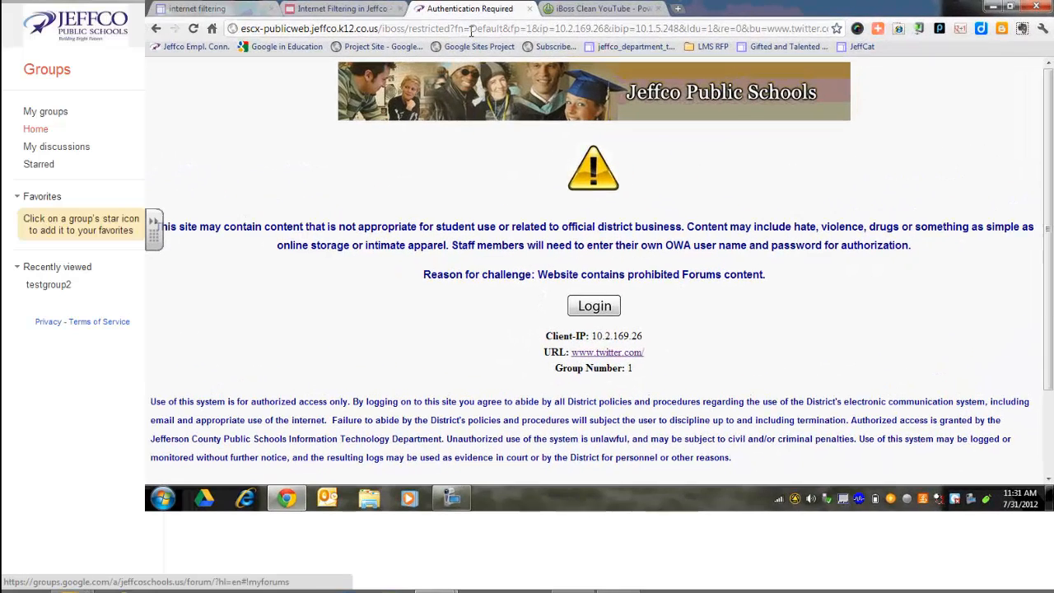
{"action": "left_click", "coordinate": [593, 306]}
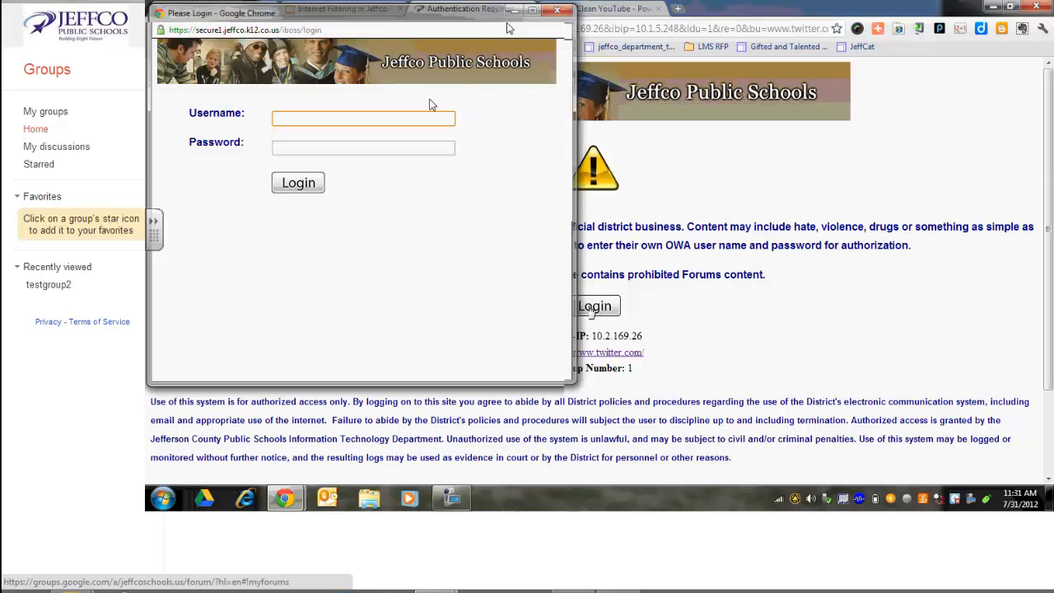
{"action": "key", "text": "Tab"}
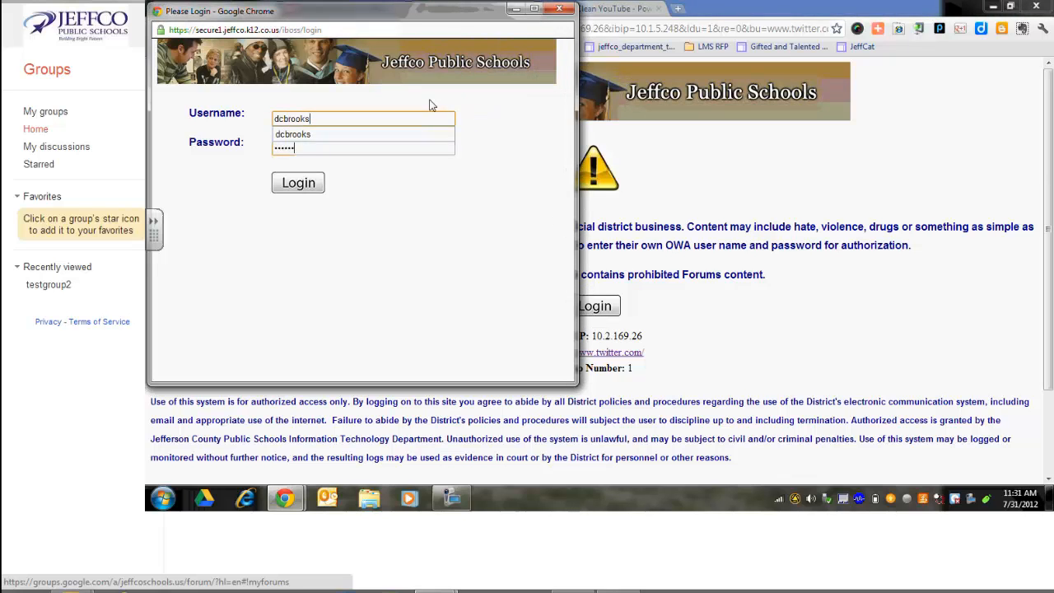
{"action": "key", "text": "Return"}
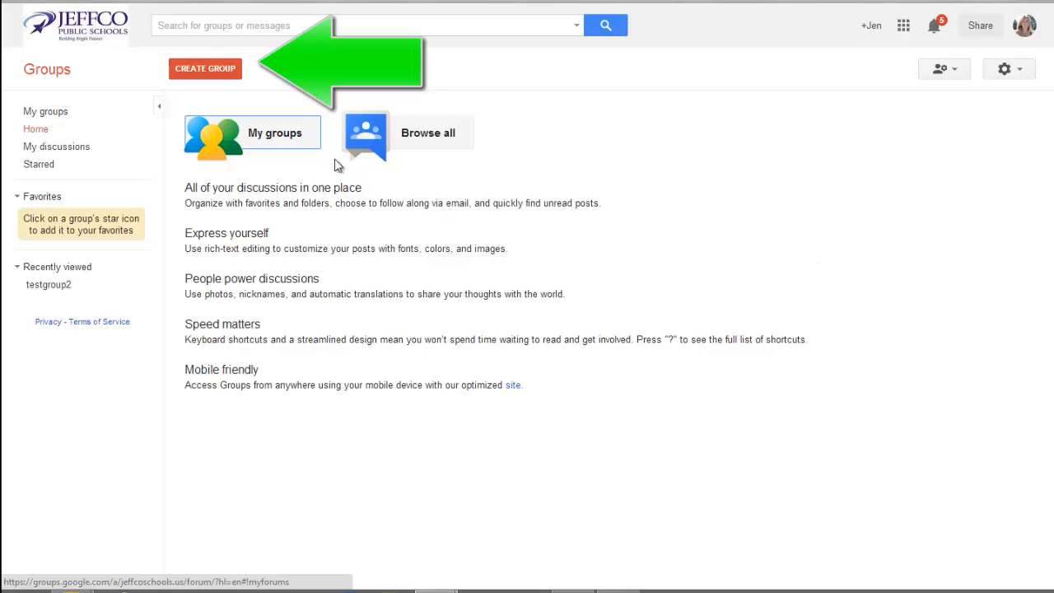
Step: Start a new group named 'Jonson Block 1 Fall 2014', then shorten it to Jonson1F14
{"action": "left_click", "coordinate": [221, 78]}
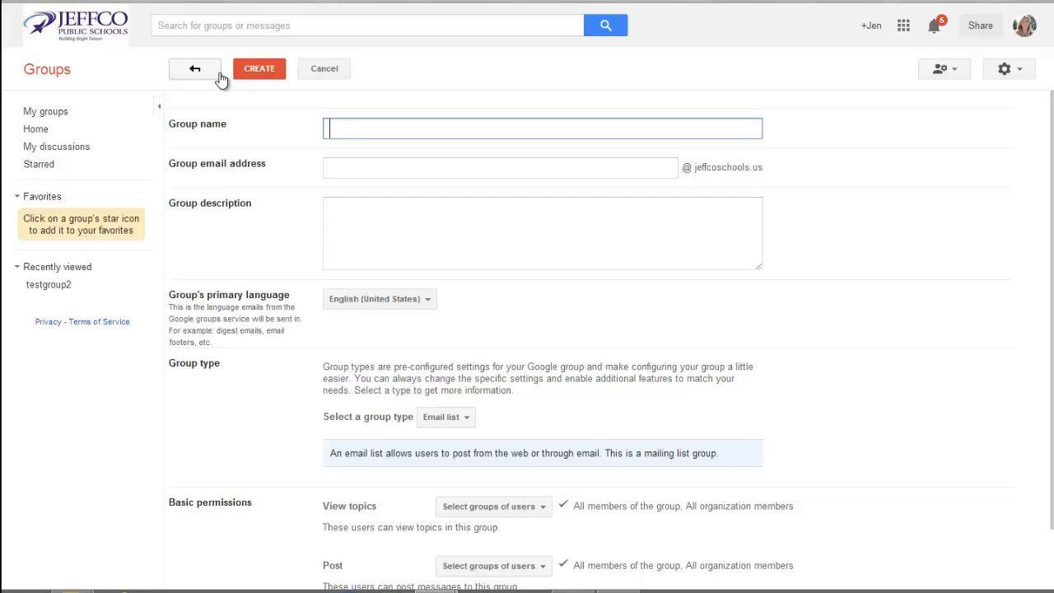
{"action": "type", "text": "Jonson Block"}
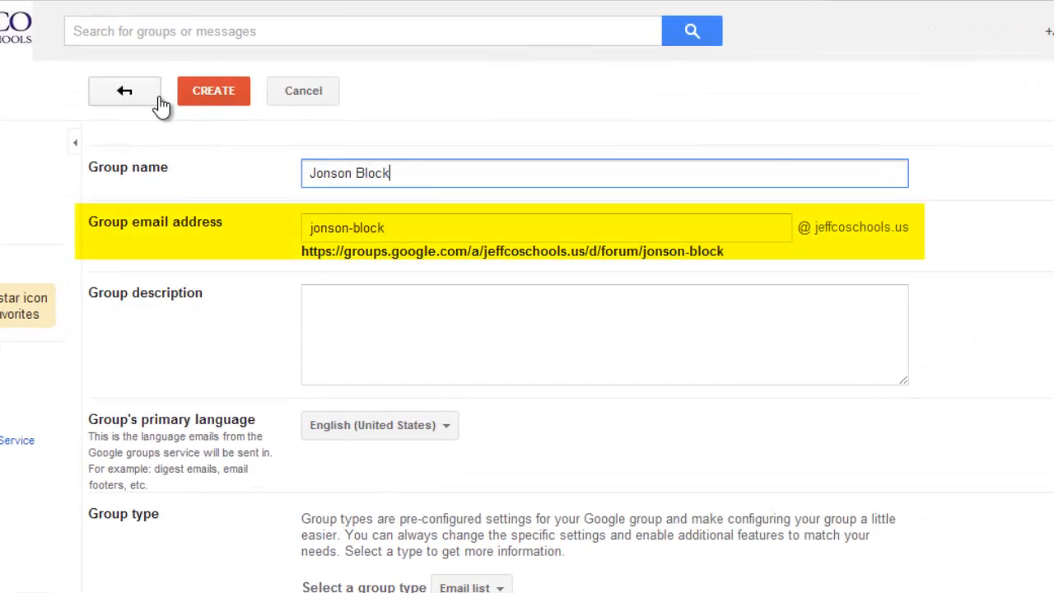
{"action": "type", "text": " 1 Fall 2014"}
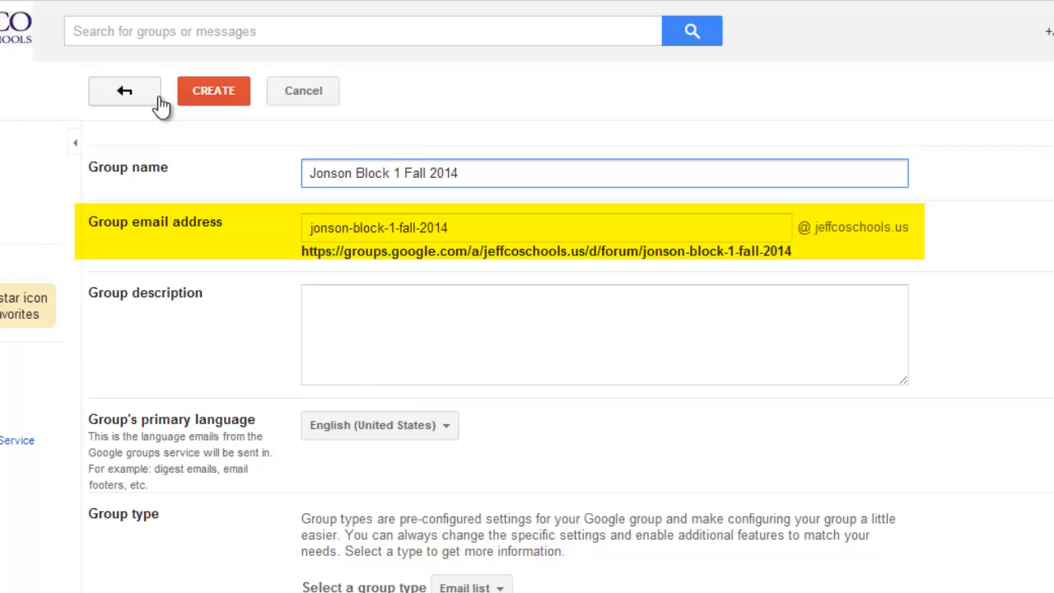
{"action": "left_click_drag", "start_coordinate": [477, 171], "coordinate": [354, 173]}
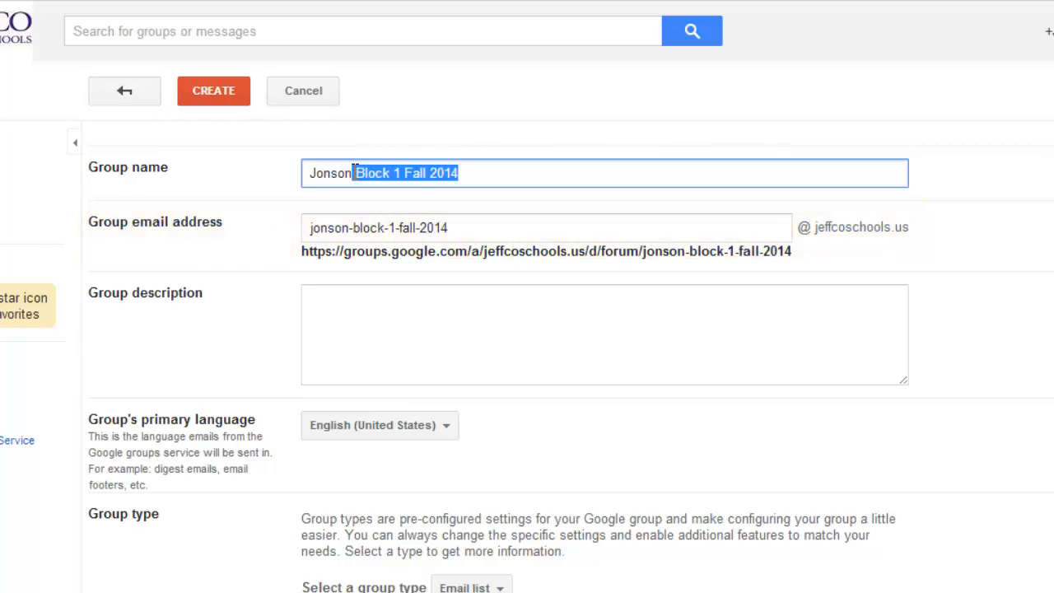
{"action": "key", "text": "BackSpace"}
{"action": "type", "text": "1F14"}
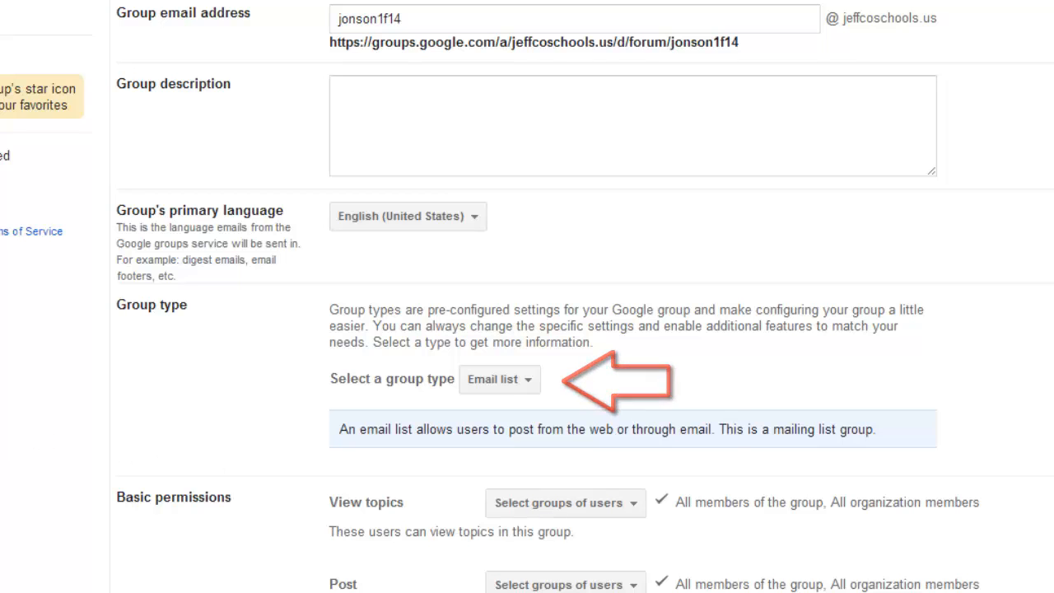
Step: Restrict posting permission to Owners of the group only
{"action": "scroll", "coordinate": [576, 329], "scroll_direction": "down", "scroll_amount": 3}
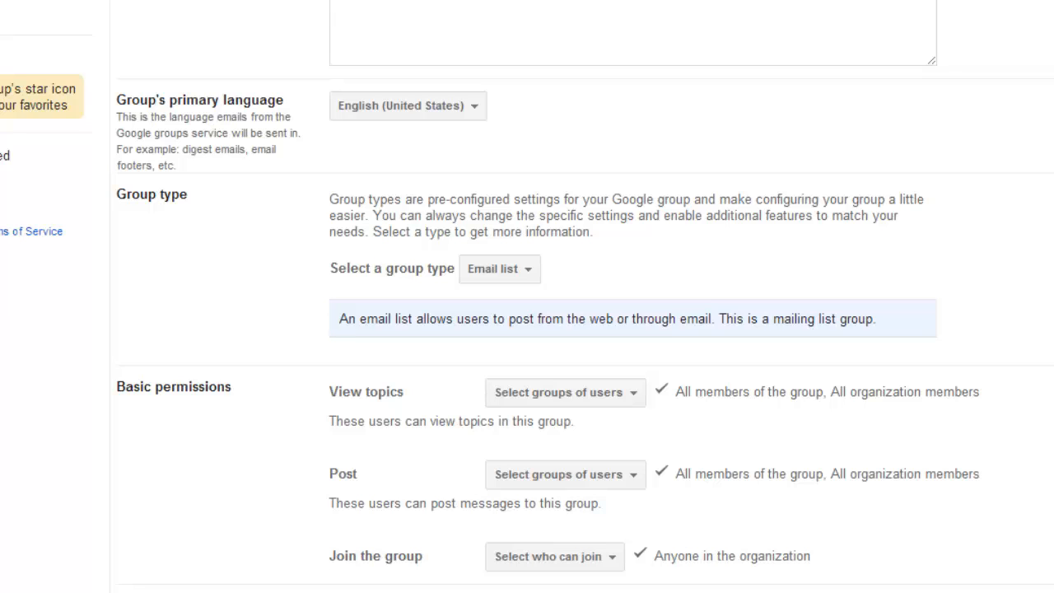
{"action": "left_click", "coordinate": [635, 486]}
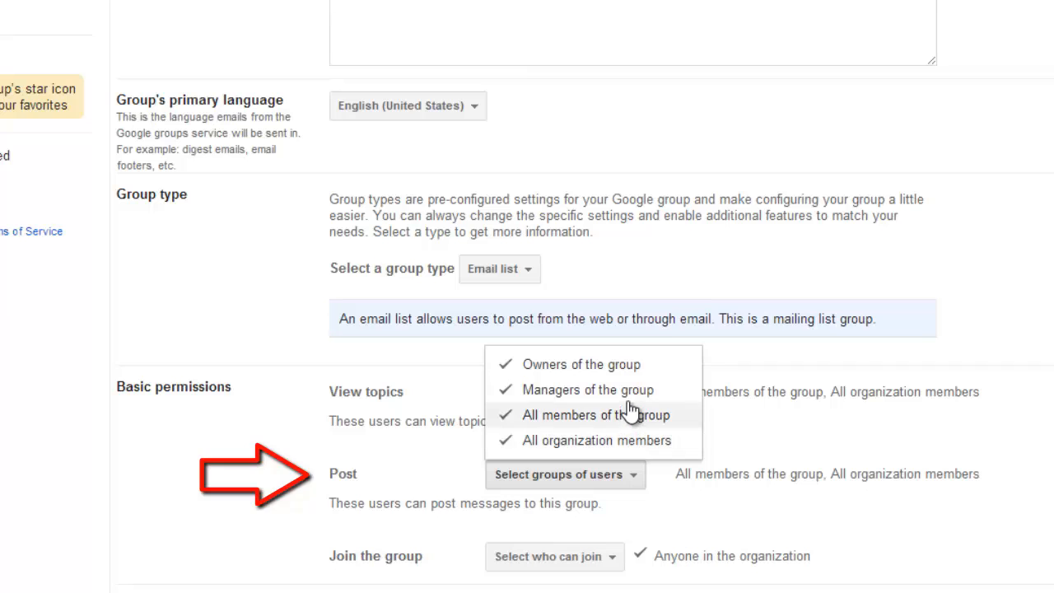
{"action": "left_click", "coordinate": [609, 443]}
{"action": "left_click", "coordinate": [609, 390]}
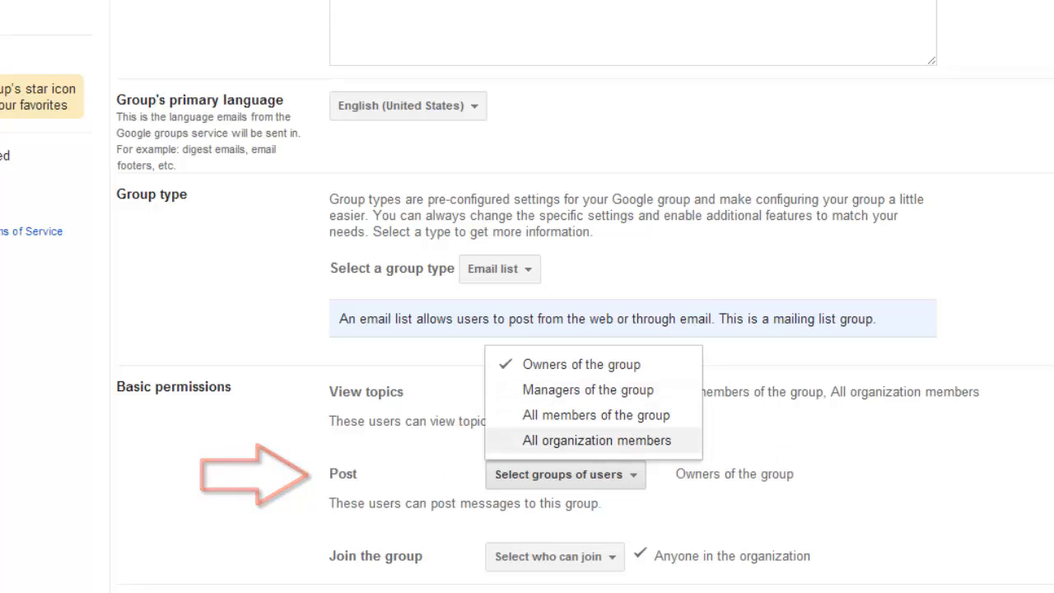
{"action": "left_click", "coordinate": [936, 559]}
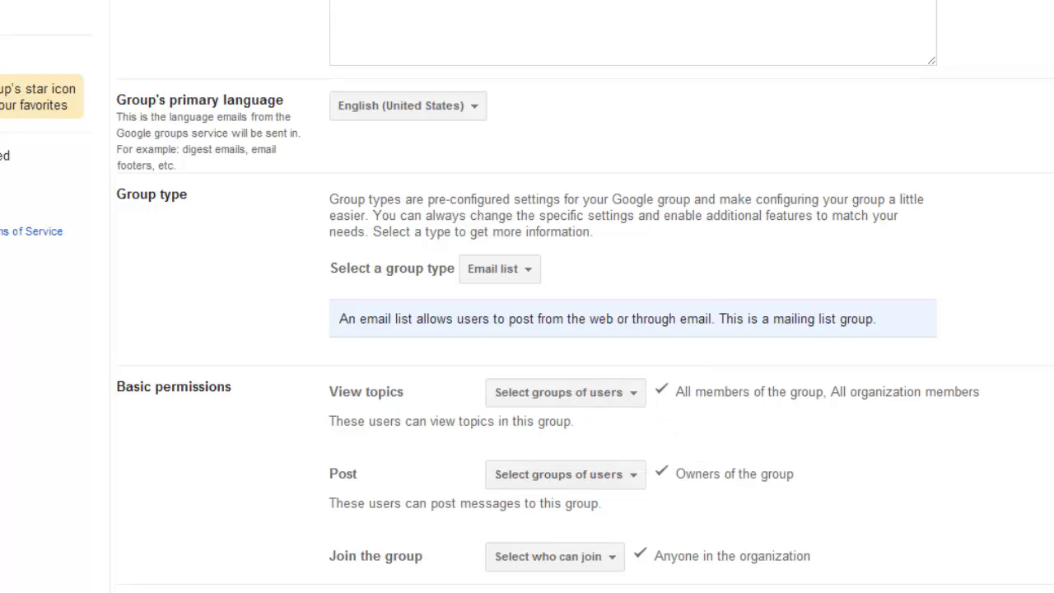
Step: Allow only invited users to join, then create the group
{"action": "left_click", "coordinate": [613, 568]}
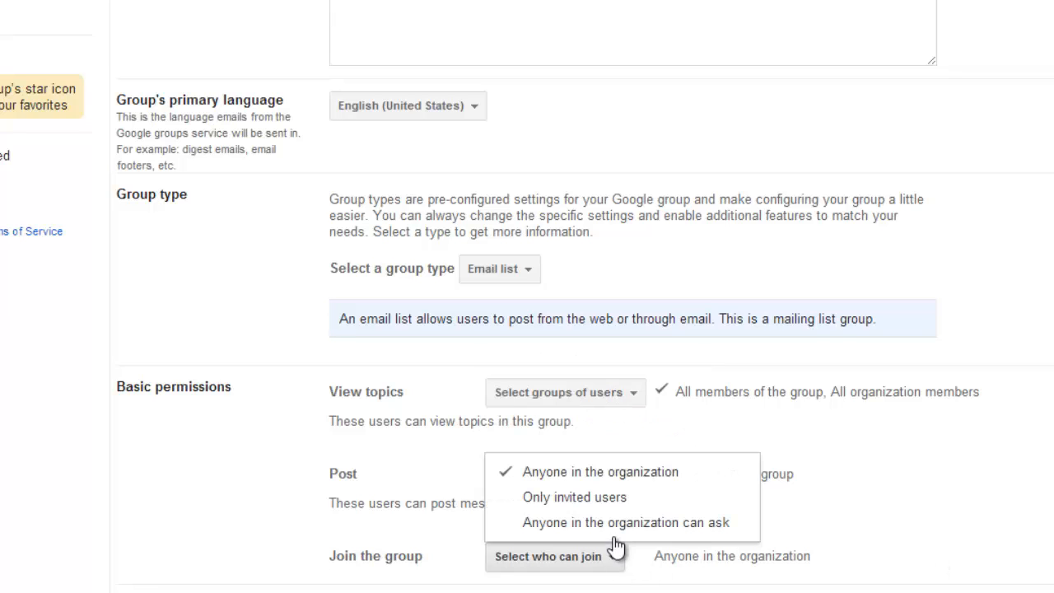
{"action": "left_click", "coordinate": [616, 498]}
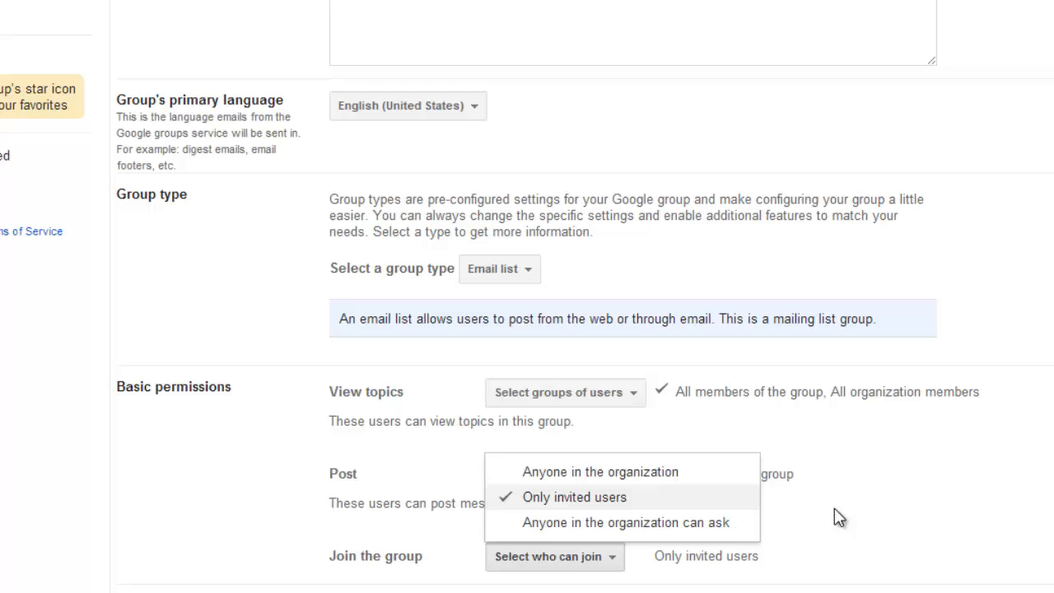
{"action": "left_click", "coordinate": [923, 512]}
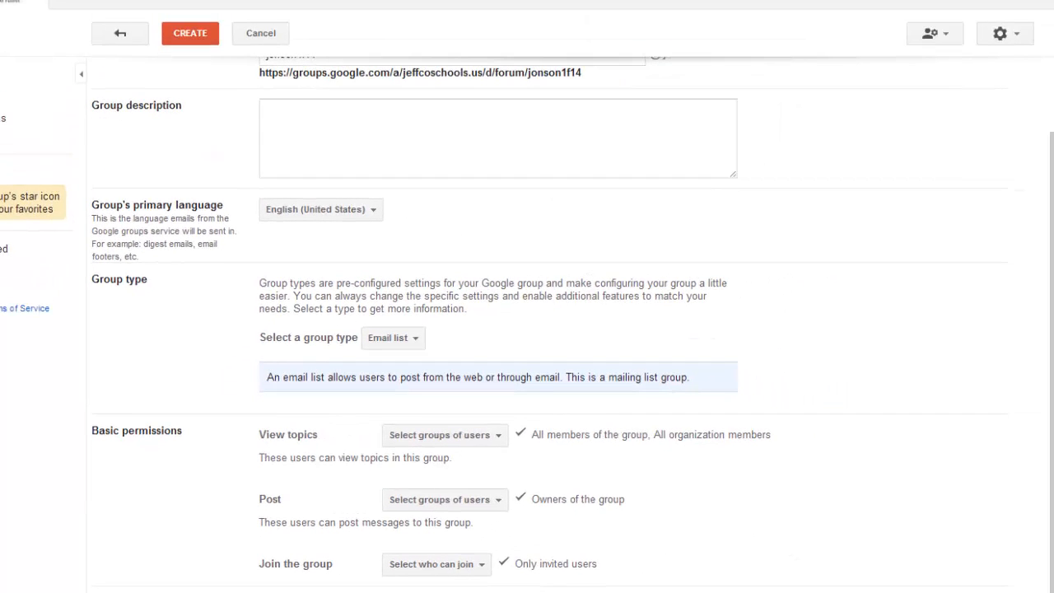
{"action": "left_click", "coordinate": [181, 33]}
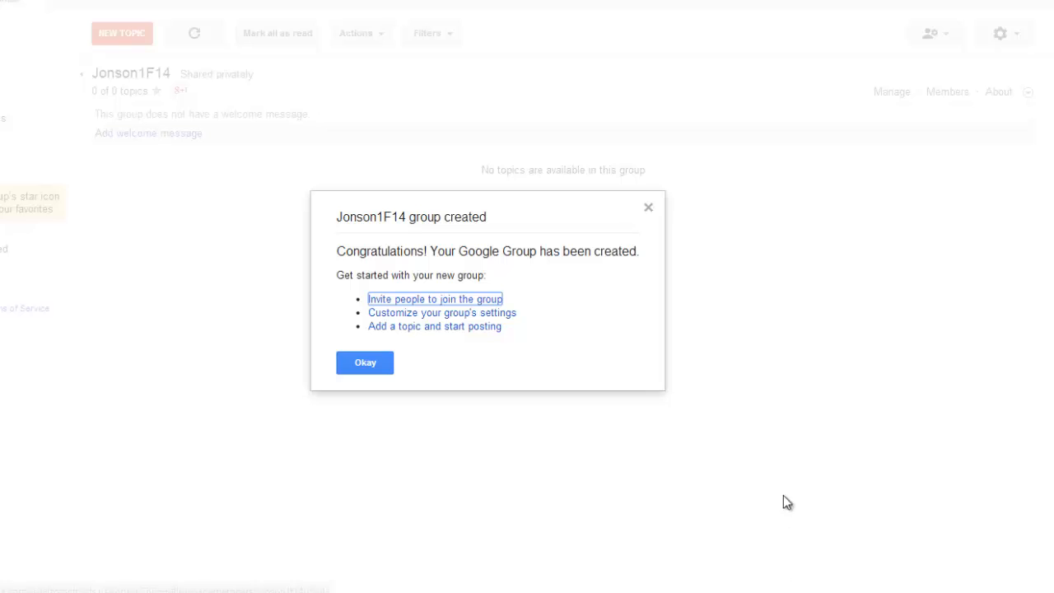
Step: Go to Jonson1F14's Invite members page from the group-created dialog
{"action": "left_click", "coordinate": [450, 303]}
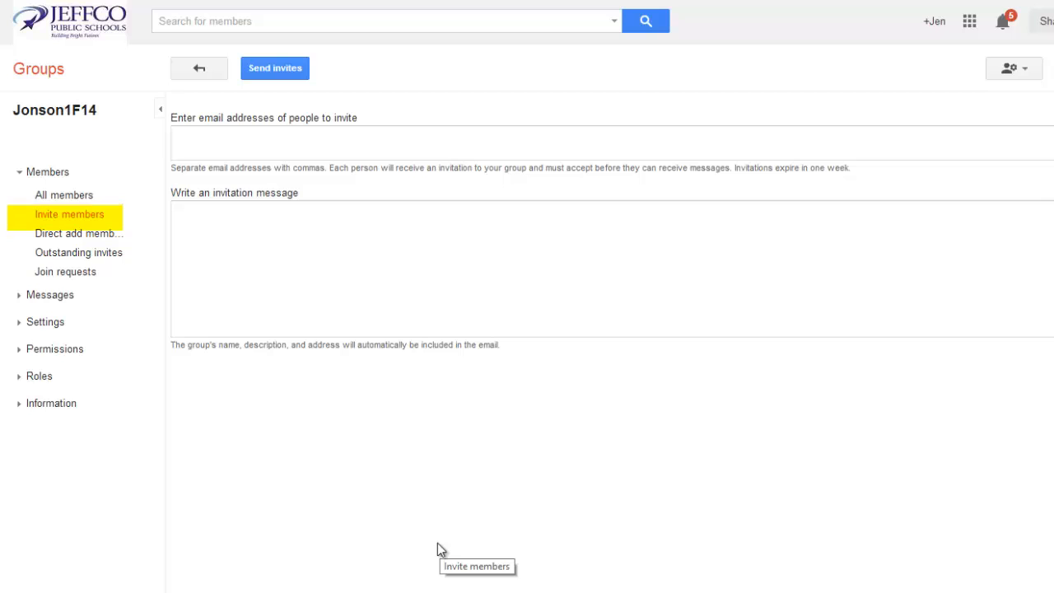
Step: In Direct add members, enter two students by typing 'jonson' and picking suggested addresses
{"action": "left_click", "coordinate": [107, 236]}
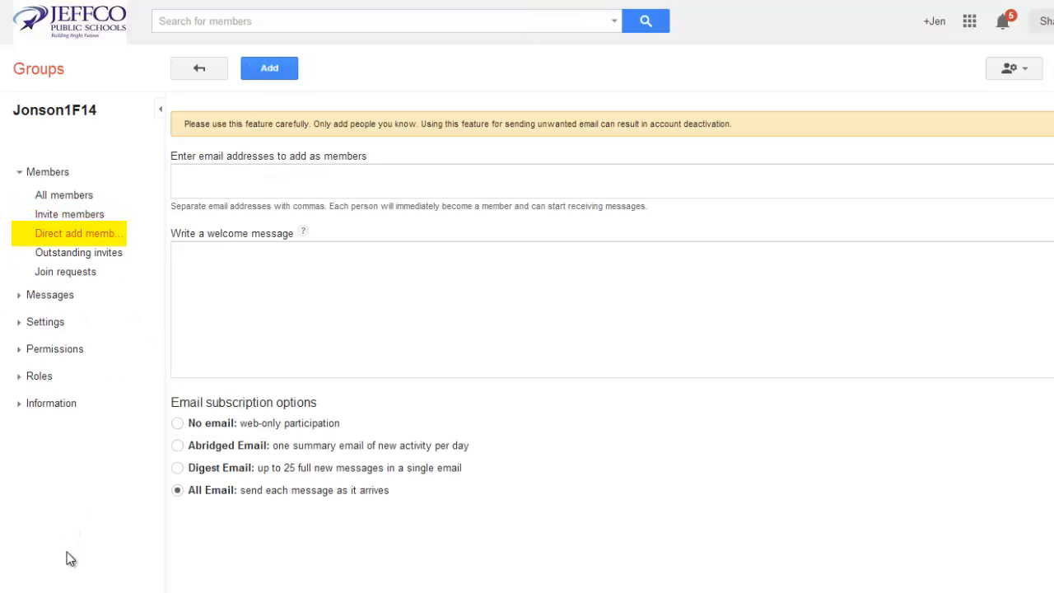
{"action": "left_click", "coordinate": [297, 181]}
{"action": "type", "text": "jonson"}
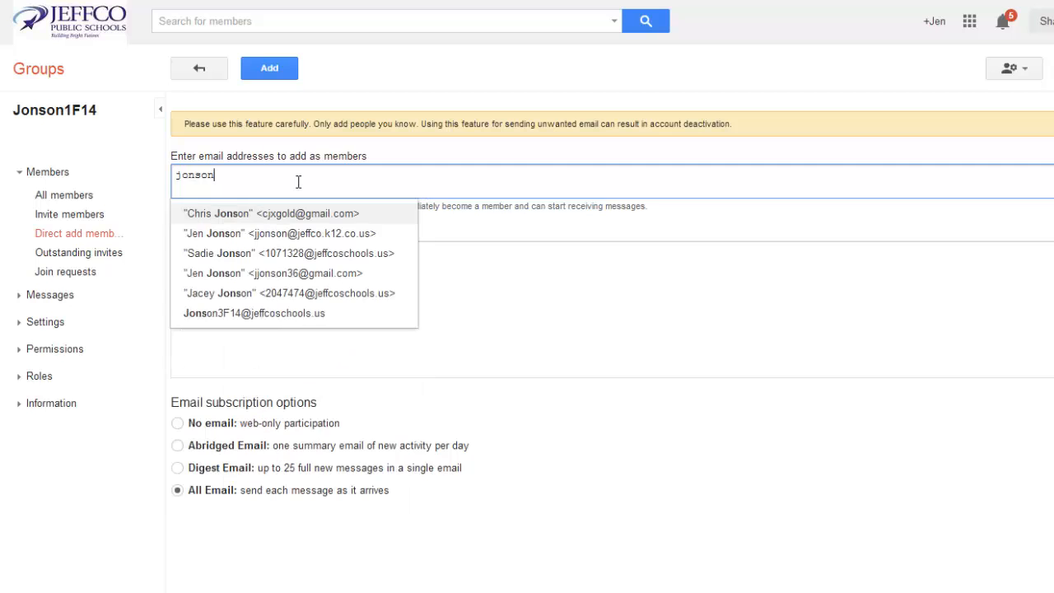
{"action": "left_click", "coordinate": [301, 254]}
{"action": "type", "text": "jonson"}
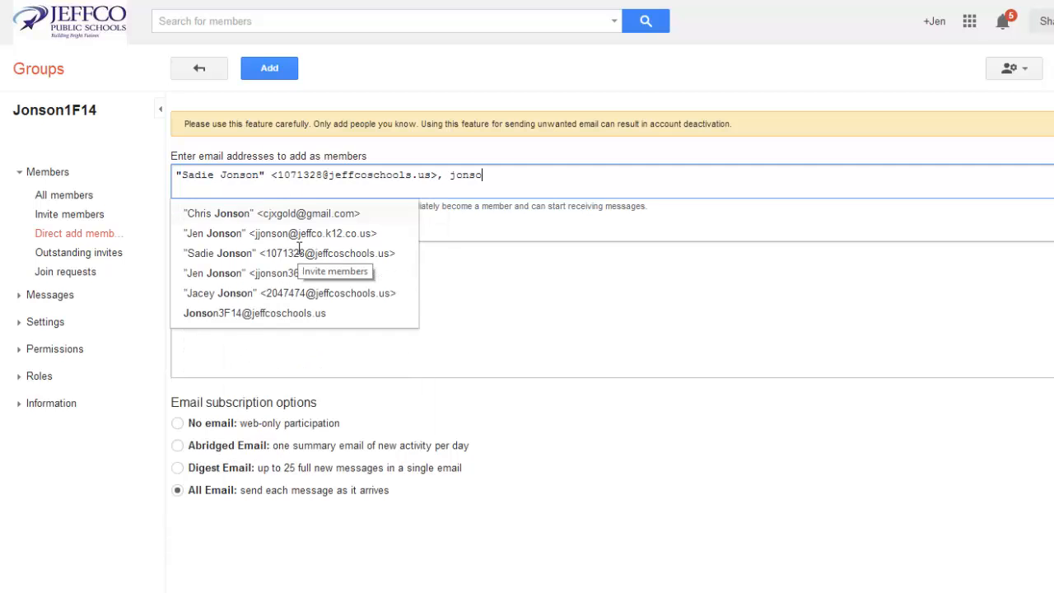
{"action": "left_click", "coordinate": [295, 293]}
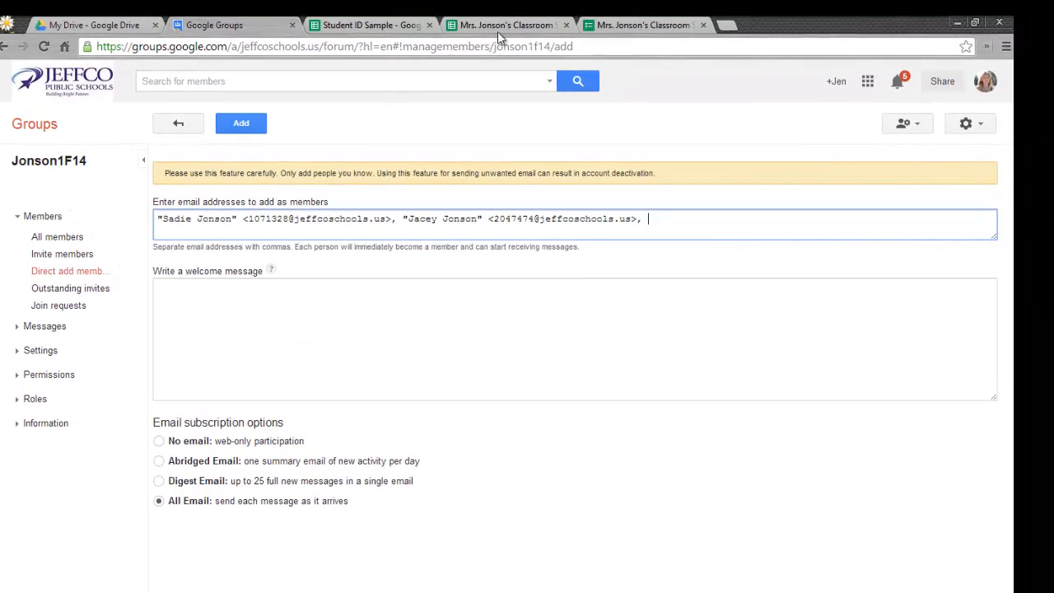
Step: Create a new form that automatically collects each respondent's Jefferson County Public Schools username
{"action": "left_click", "coordinate": [645, 14]}
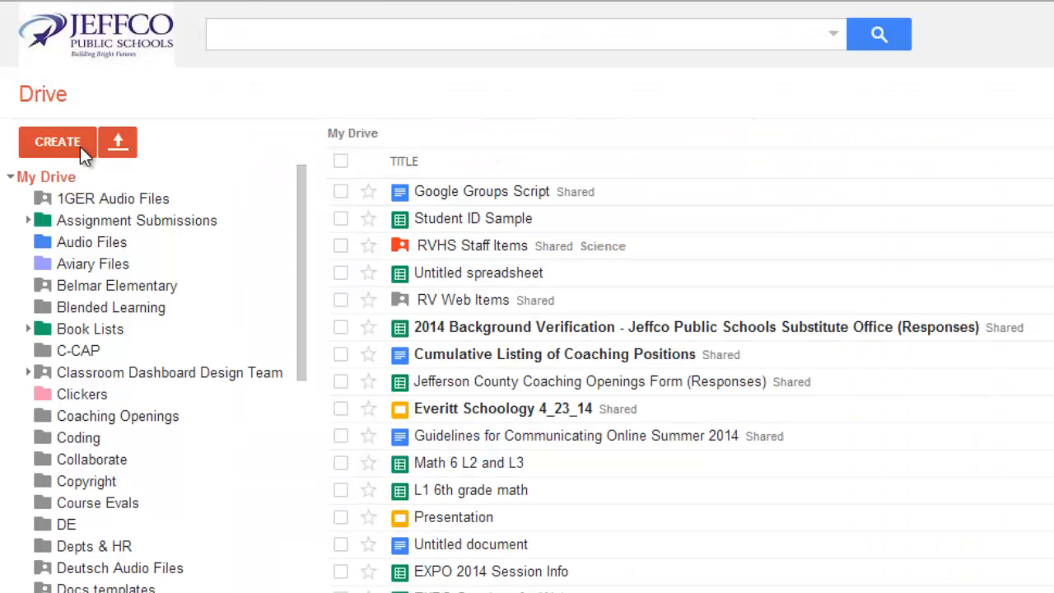
{"action": "left_click", "coordinate": [57, 142]}
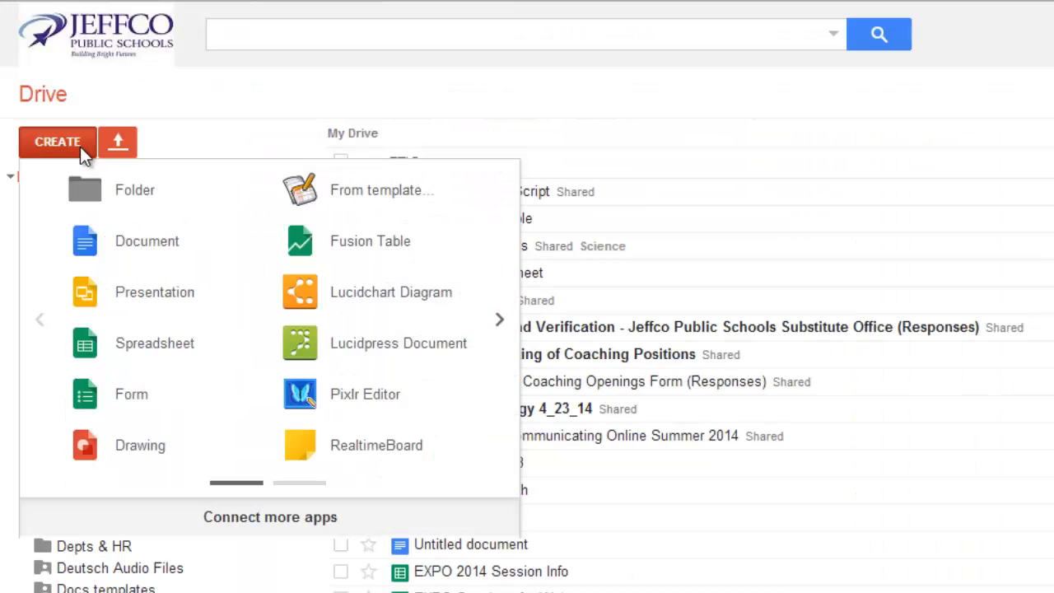
{"action": "left_click", "coordinate": [137, 402]}
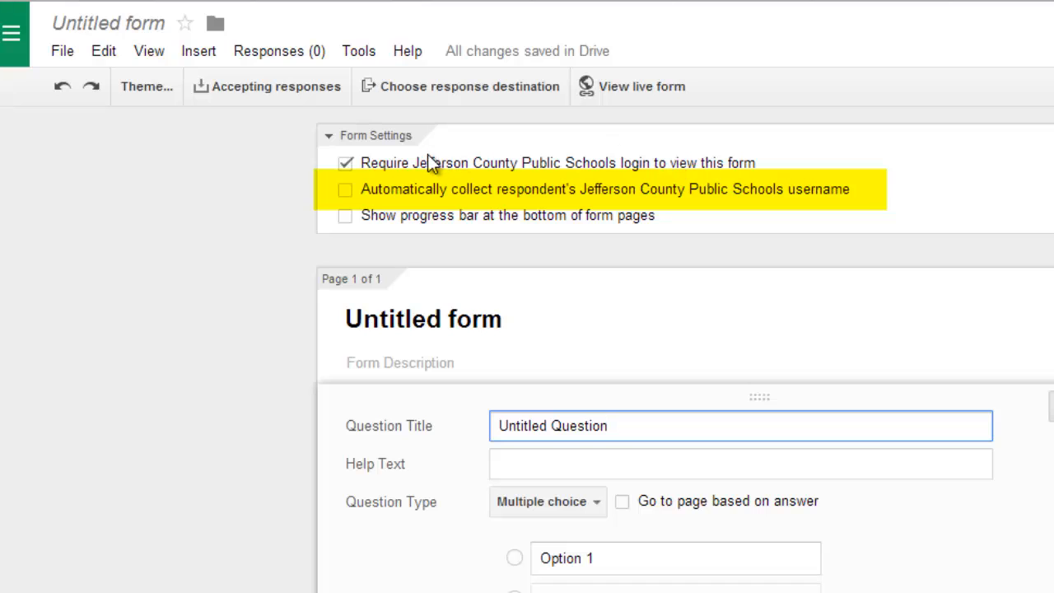
{"action": "left_click", "coordinate": [345, 190]}
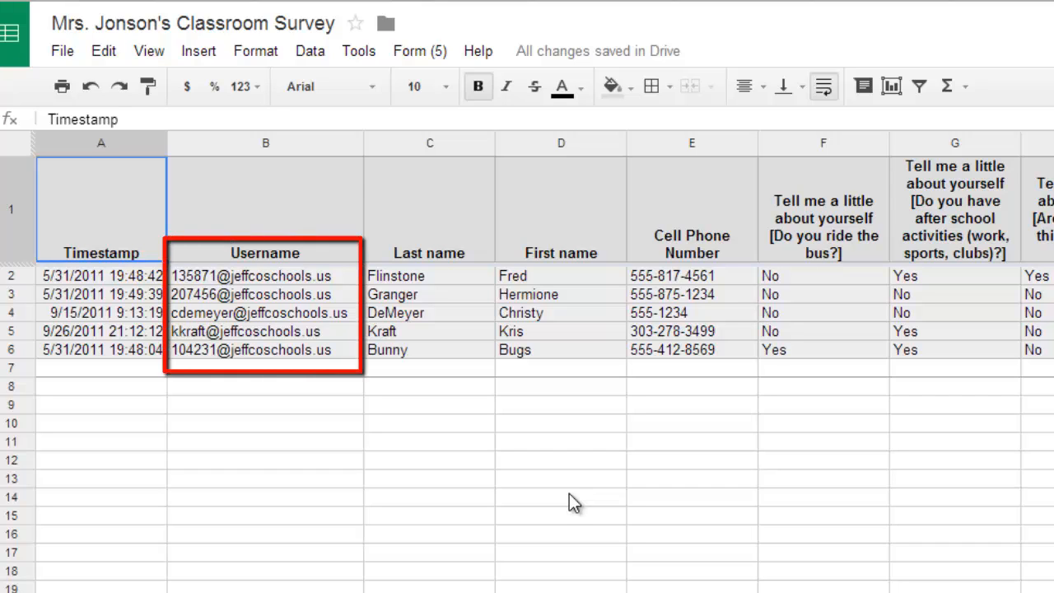
Step: Copy the five usernames in B2:B6 and paste them into the Groups member address box
{"action": "left_click_drag", "start_coordinate": [264, 276], "coordinate": [322, 352]}
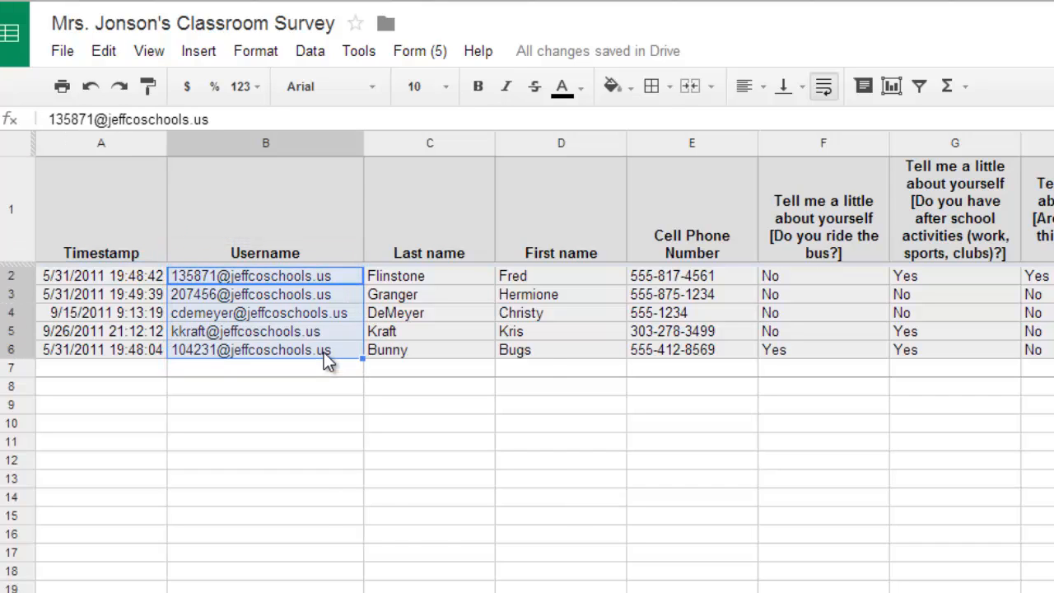
{"action": "right_click", "coordinate": [325, 359]}
{"action": "left_click", "coordinate": [351, 407]}
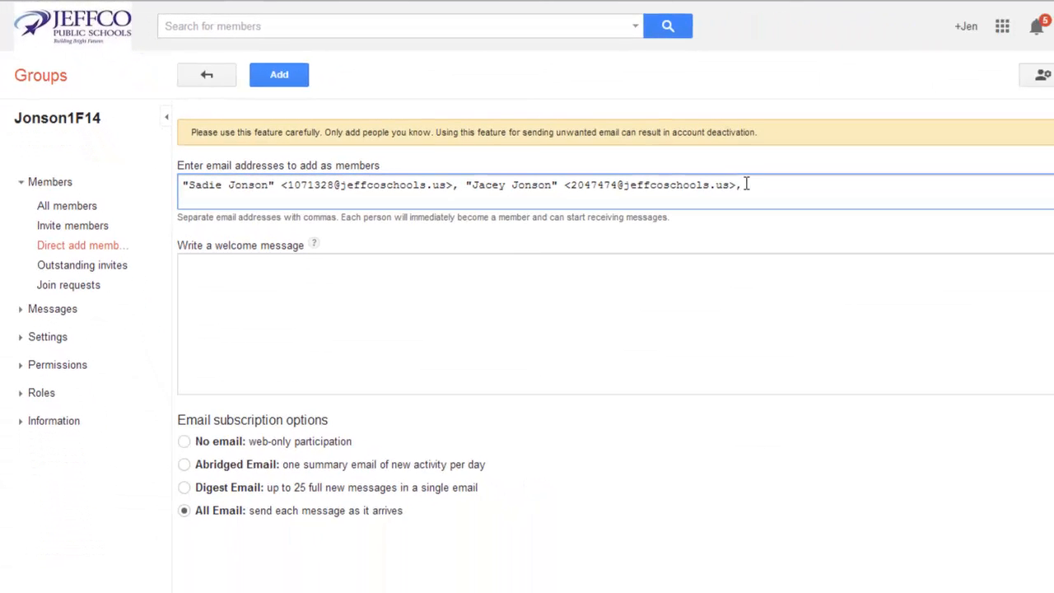
{"action": "right_click", "coordinate": [733, 184]}
{"action": "left_click", "coordinate": [784, 275]}
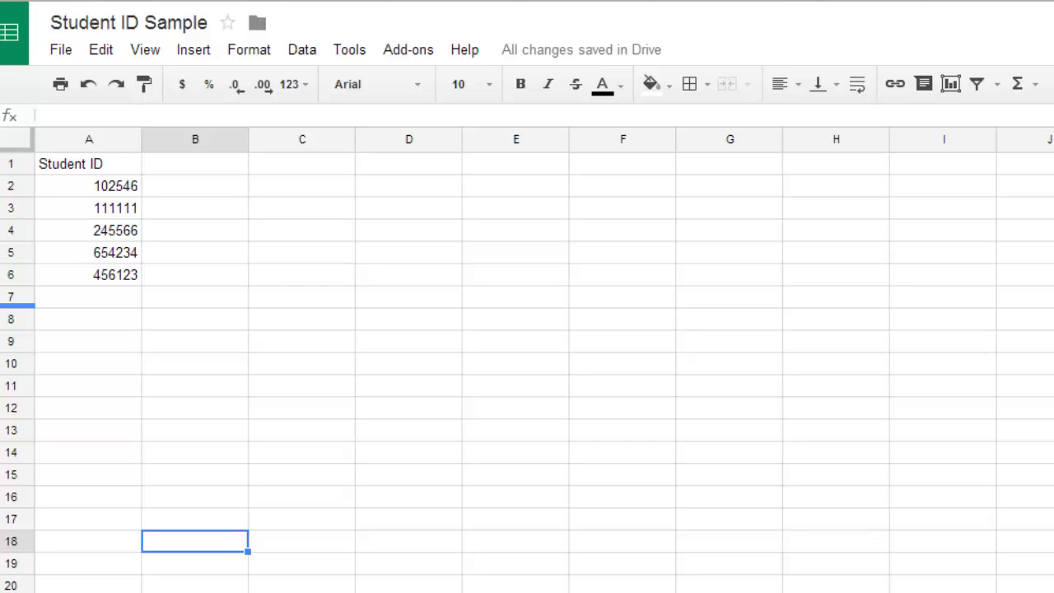
{"action": "left_click", "coordinate": [213, 190]}
{"action": "type", "text": "@jeffcosch"}
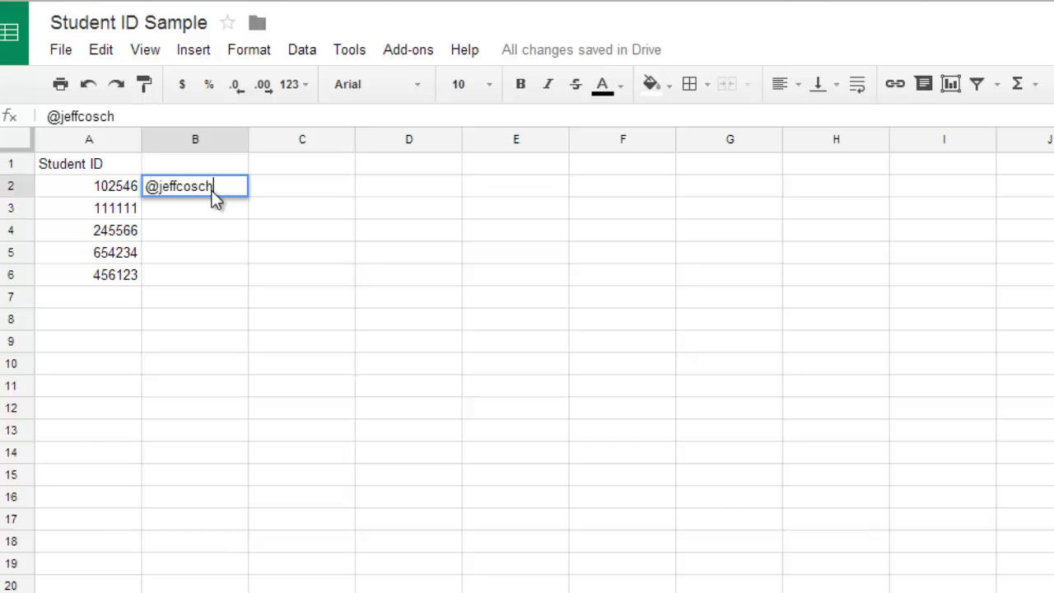
{"action": "type", "text": "ools.us"}
{"action": "key", "text": "Return"}
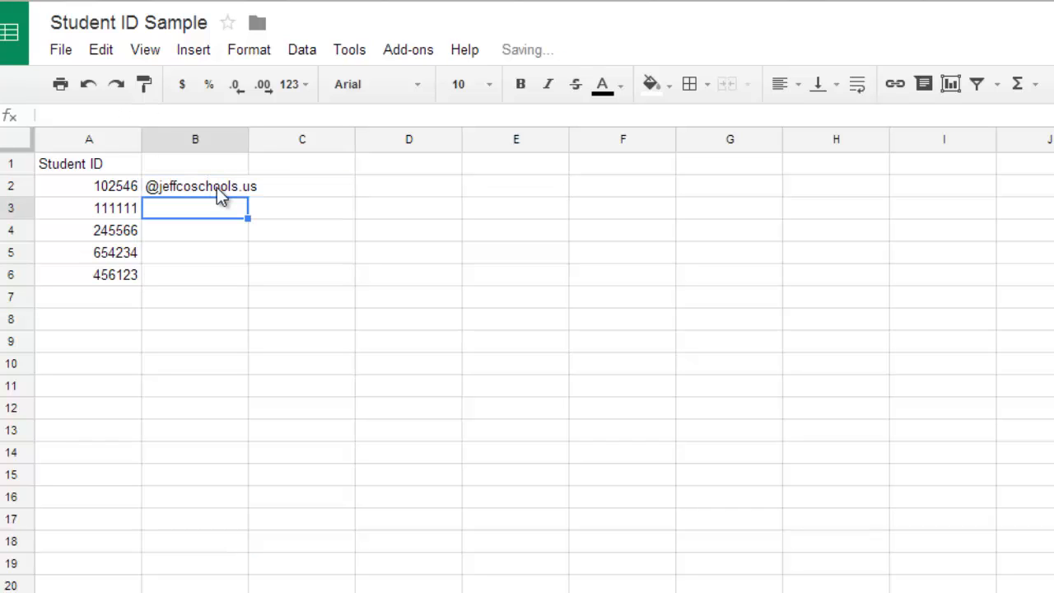
{"action": "left_click", "coordinate": [226, 189]}
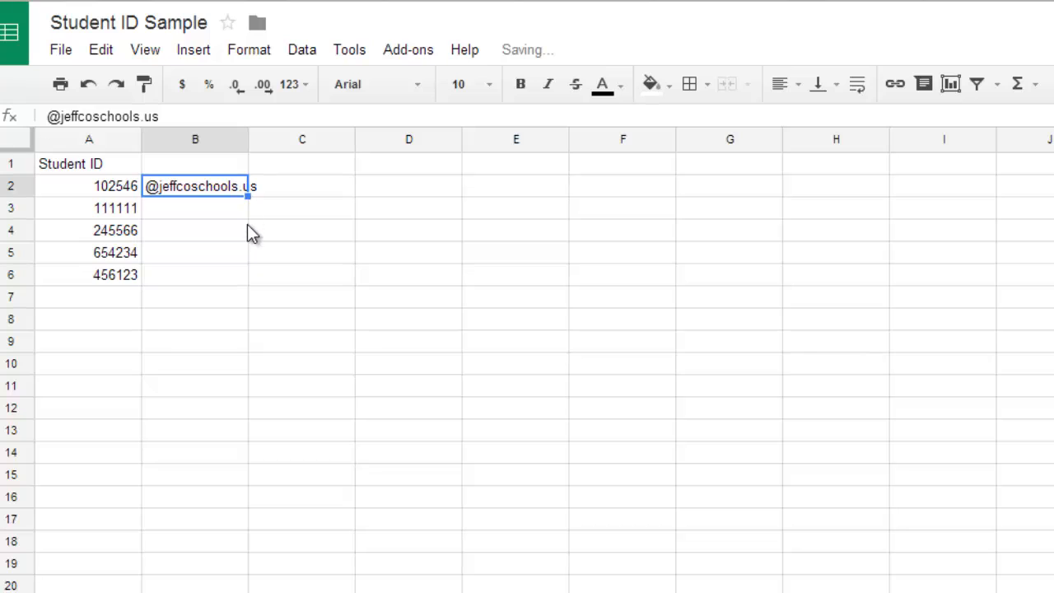
{"action": "left_click_drag", "start_coordinate": [248, 196], "coordinate": [253, 318]}
{"action": "left_click", "coordinate": [286, 478]}
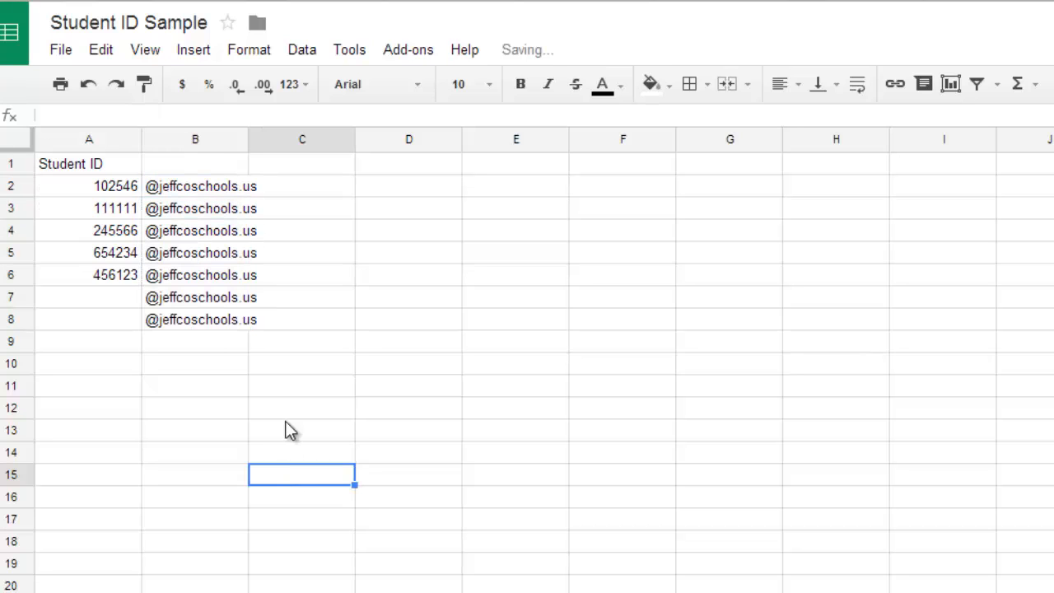
Step: Put =A2&B2 in C2 and fill it down to build each student's e-mail address
{"action": "left_click", "coordinate": [288, 191]}
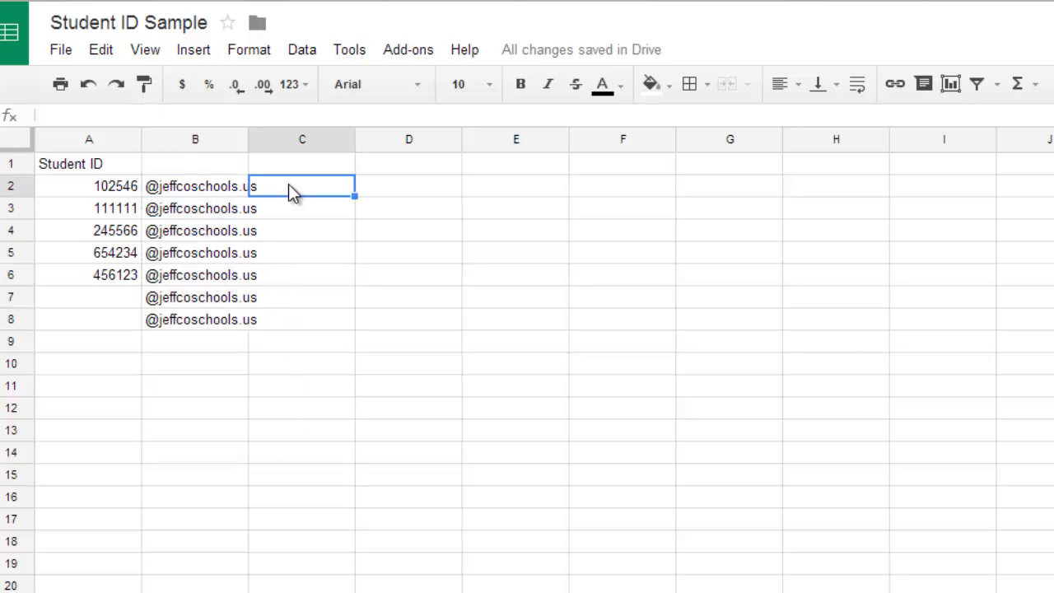
{"action": "type", "text": "="}
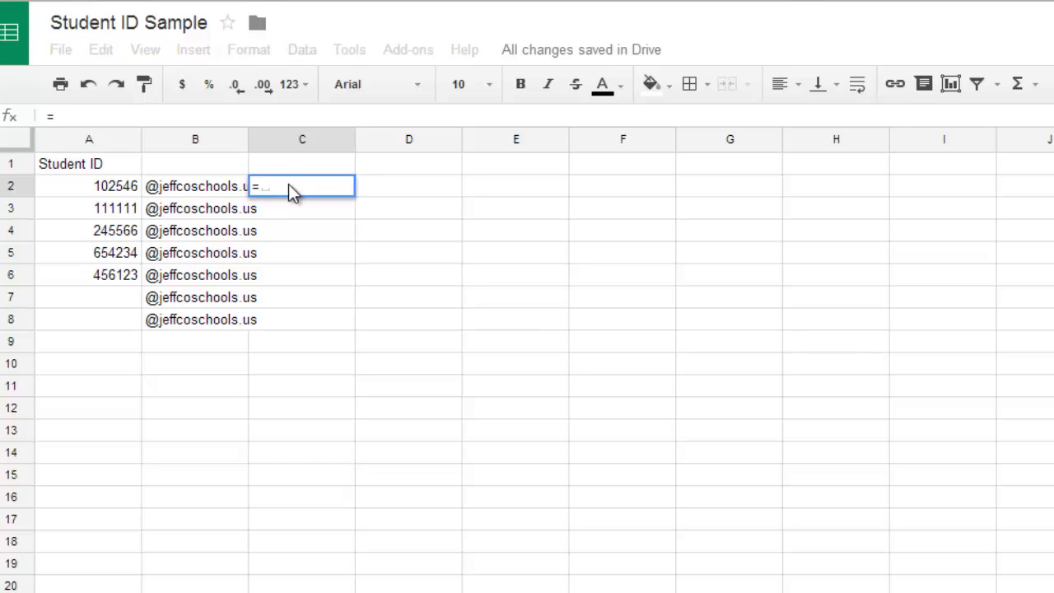
{"action": "left_click", "coordinate": [115, 187]}
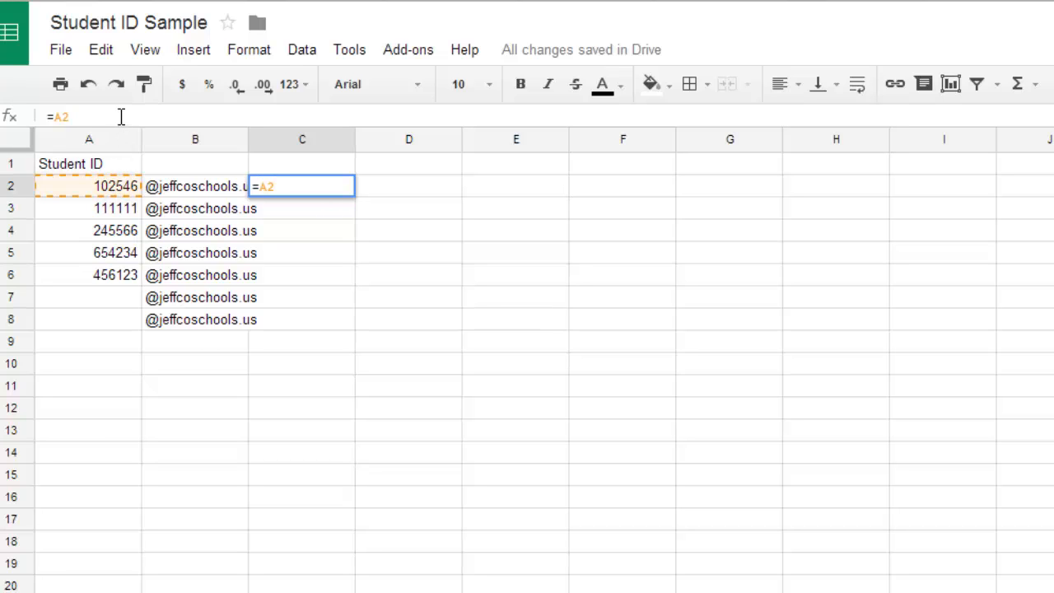
{"action": "type", "text": "&"}
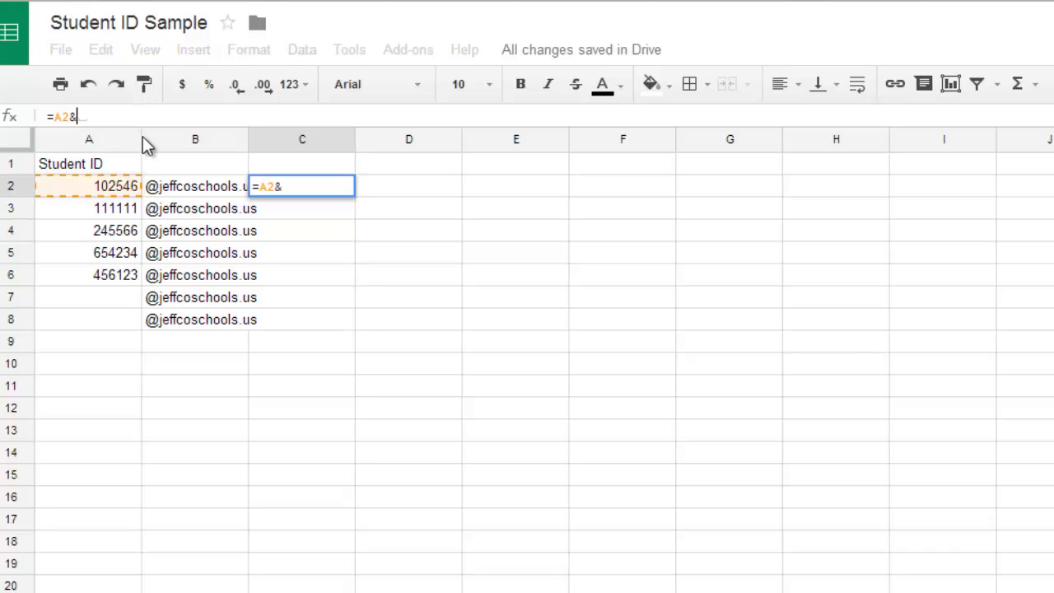
{"action": "left_click", "coordinate": [192, 191]}
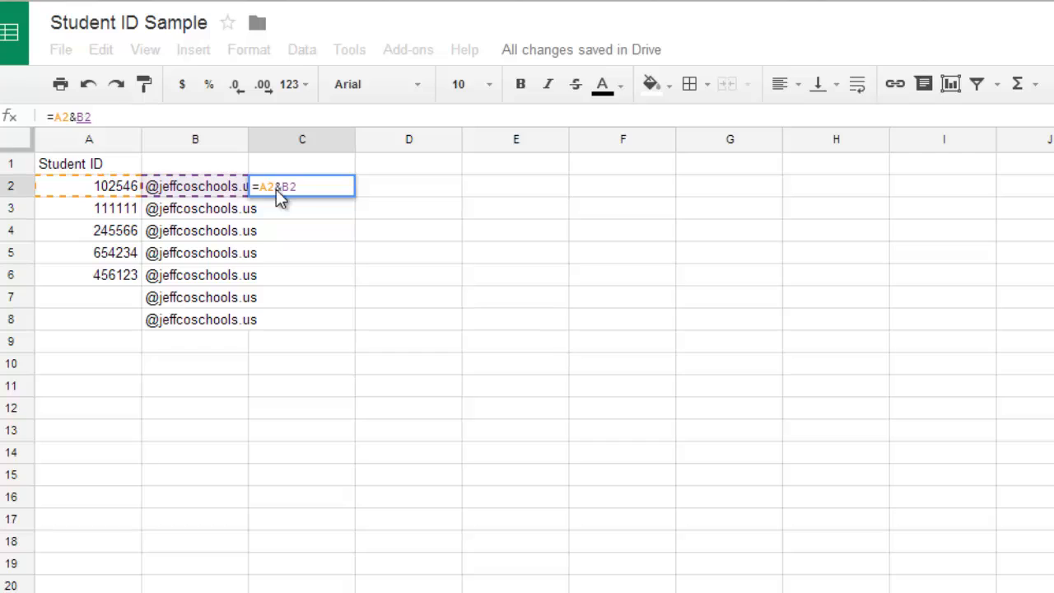
{"action": "key", "text": "Return"}
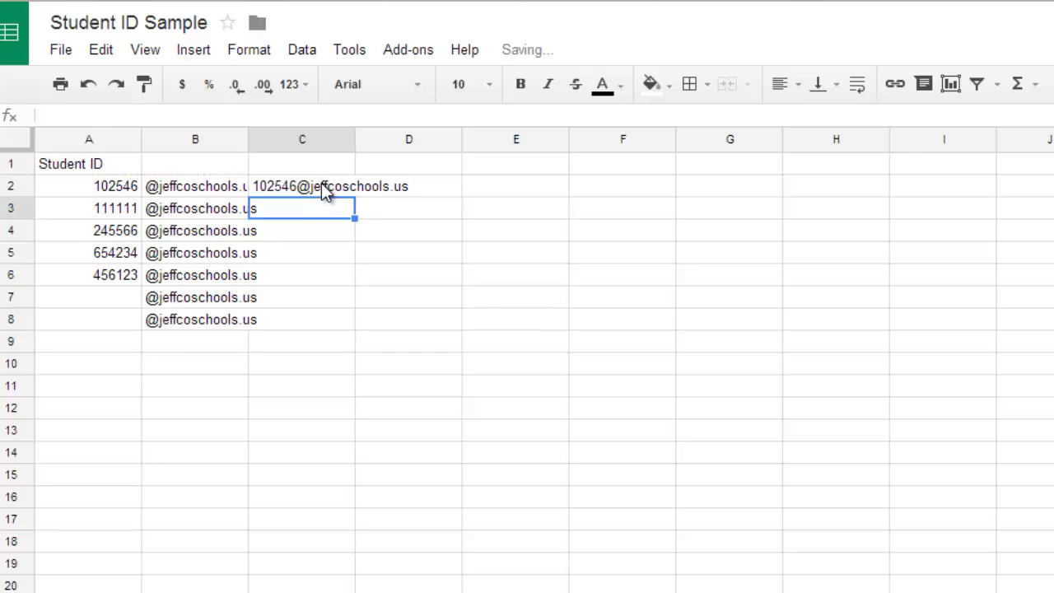
{"action": "left_click", "coordinate": [321, 183]}
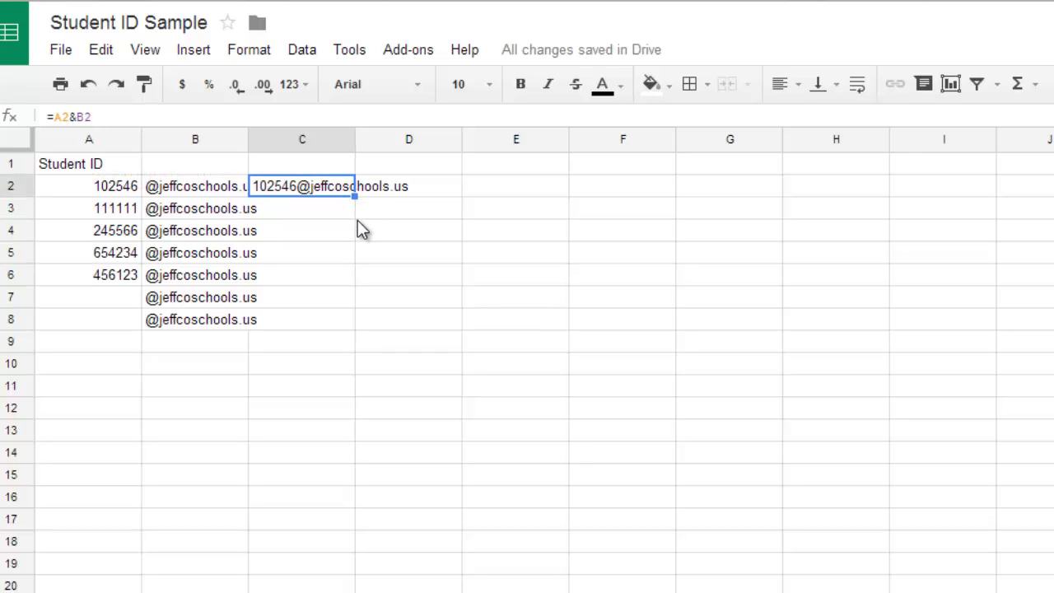
{"action": "left_click_drag", "start_coordinate": [355, 196], "coordinate": [354, 325]}
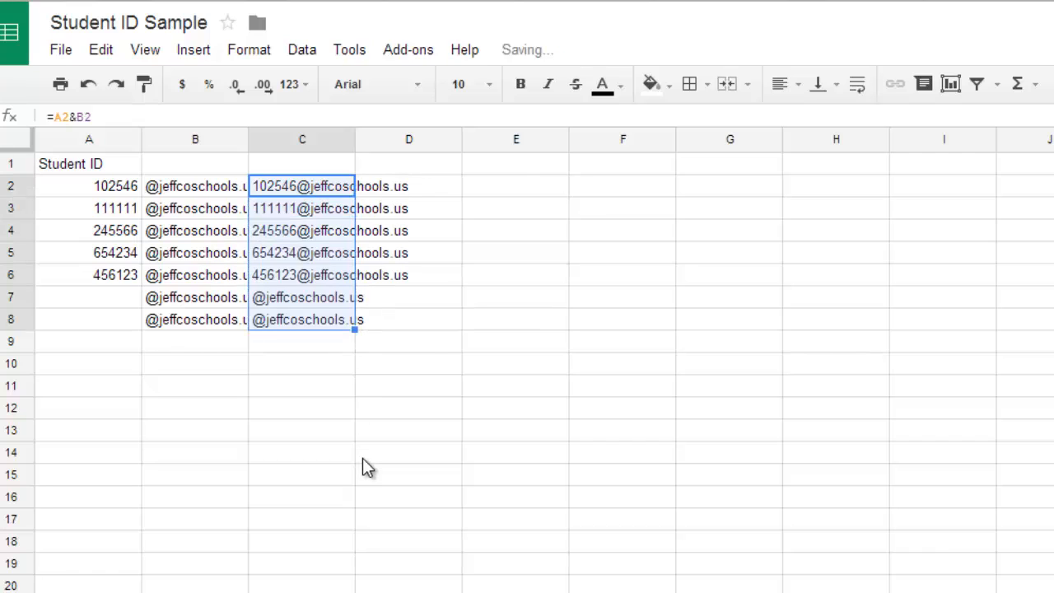
Step: Clear the extra entries in B7:C8 and copy the five addresses in C2:C6
{"action": "left_click", "coordinate": [216, 308]}
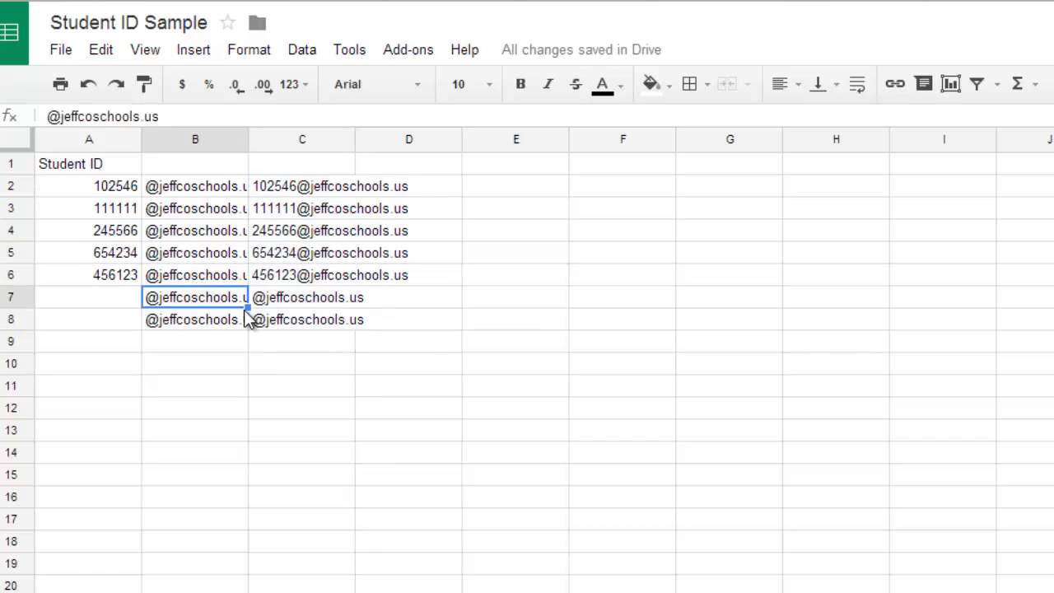
{"action": "left_click_drag", "start_coordinate": [216, 308], "coordinate": [269, 317]}
{"action": "key", "text": "Delete"}
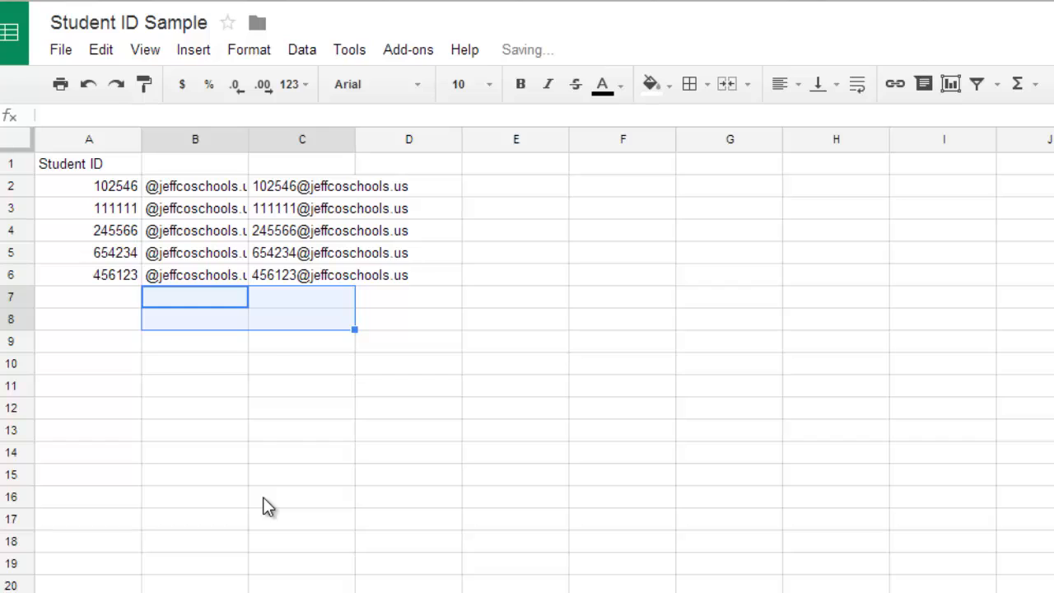
{"action": "left_click", "coordinate": [263, 497]}
{"action": "left_click", "coordinate": [293, 188]}
{"action": "left_click_drag", "start_coordinate": [292, 235], "coordinate": [289, 282]}
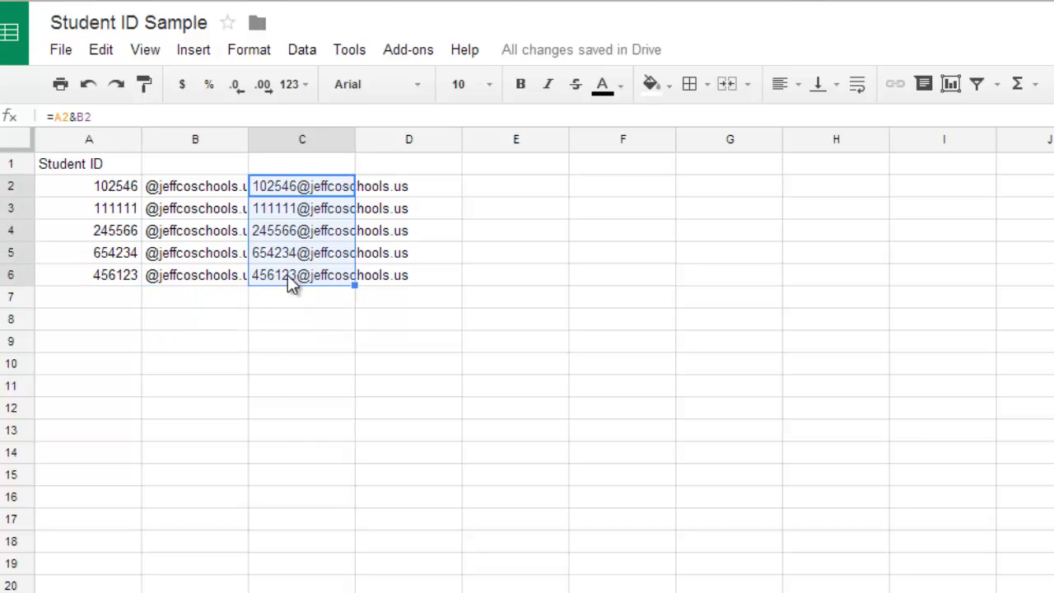
{"action": "right_click", "coordinate": [332, 254]}
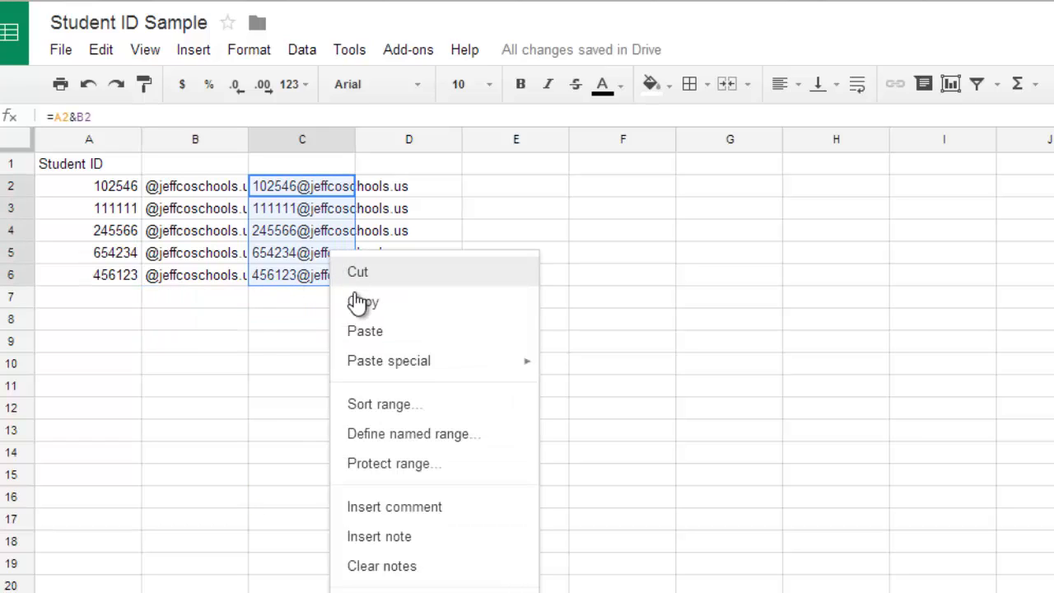
{"action": "left_click", "coordinate": [358, 300]}
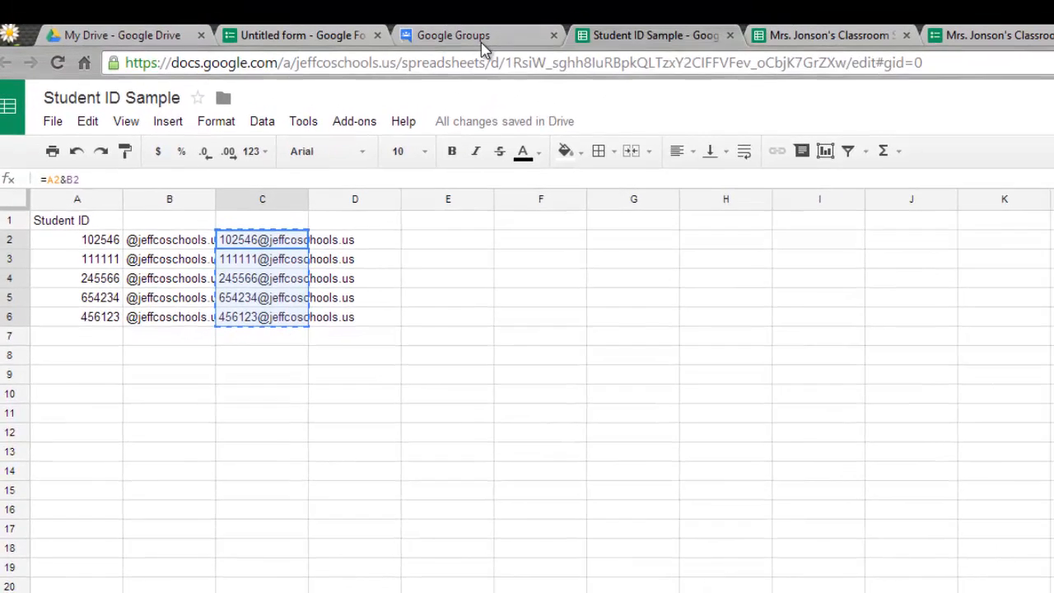
Step: Paste the new addresses, set delivery to web-only with no email, and add them, skipping flagged ones
{"action": "left_click", "coordinate": [478, 36]}
{"action": "left_click", "coordinate": [309, 287]}
{"action": "left_click", "coordinate": [308, 302]}
{"action": "right_click", "coordinate": [308, 301]}
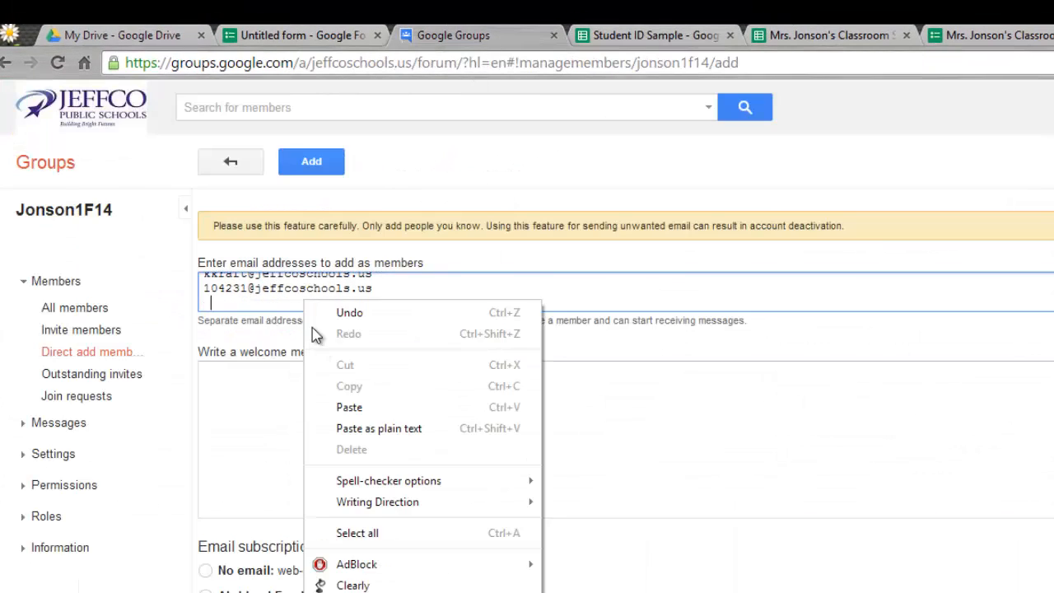
{"action": "left_click", "coordinate": [326, 404]}
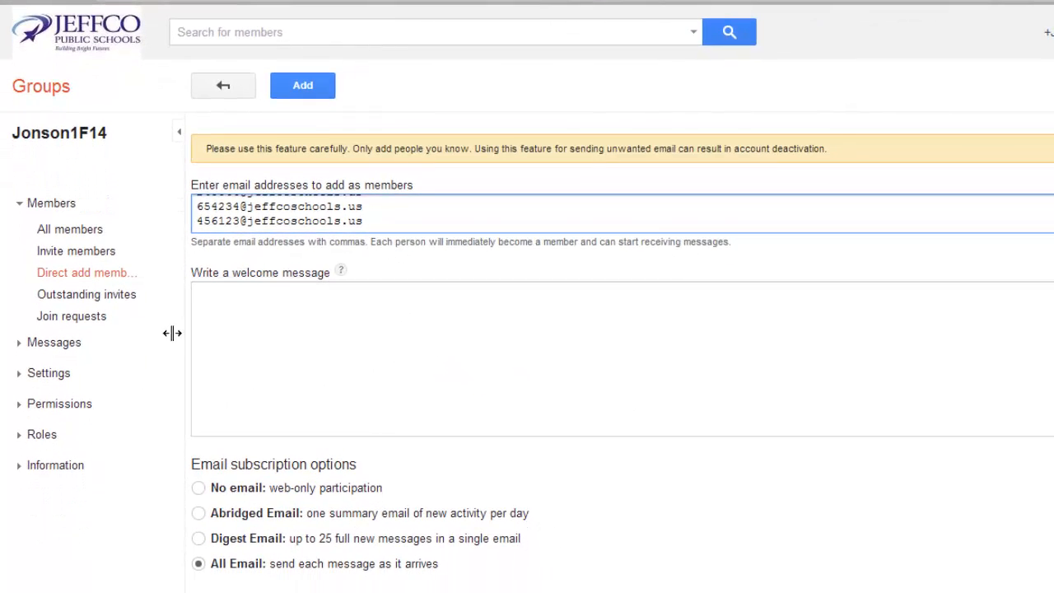
{"action": "left_click", "coordinate": [199, 488]}
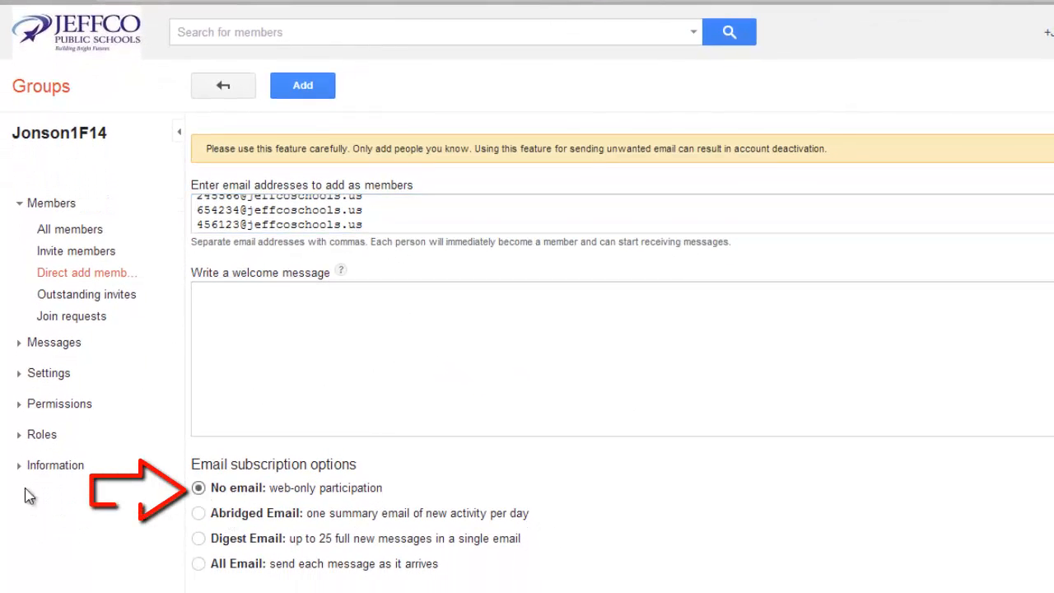
{"action": "left_click", "coordinate": [304, 97]}
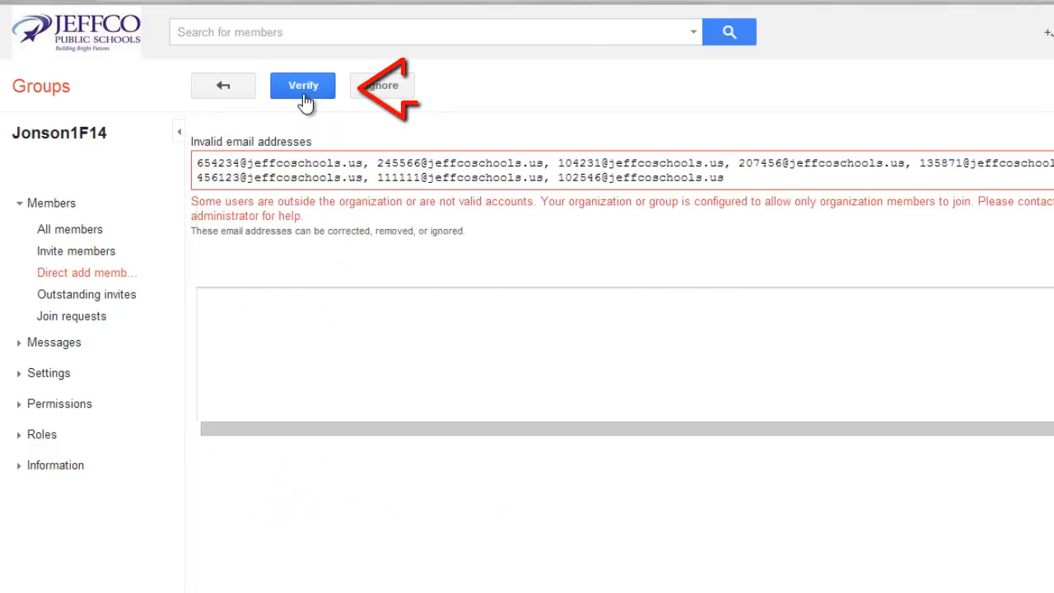
{"action": "left_click", "coordinate": [397, 92]}
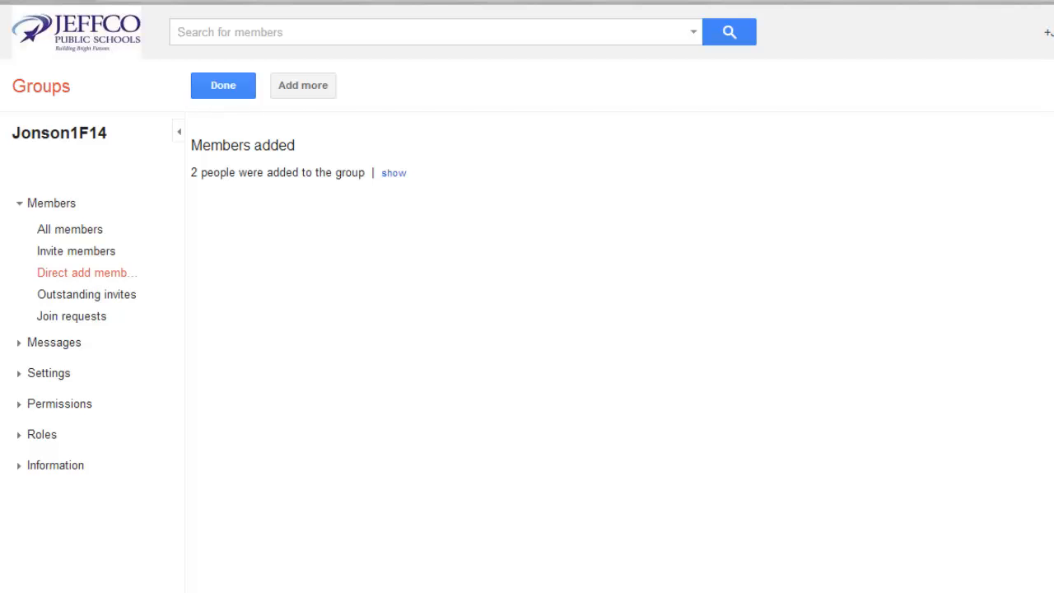
Step: Go to the Jonson1F14 group's member management page via My groups
{"action": "left_click", "coordinate": [52, 90]}
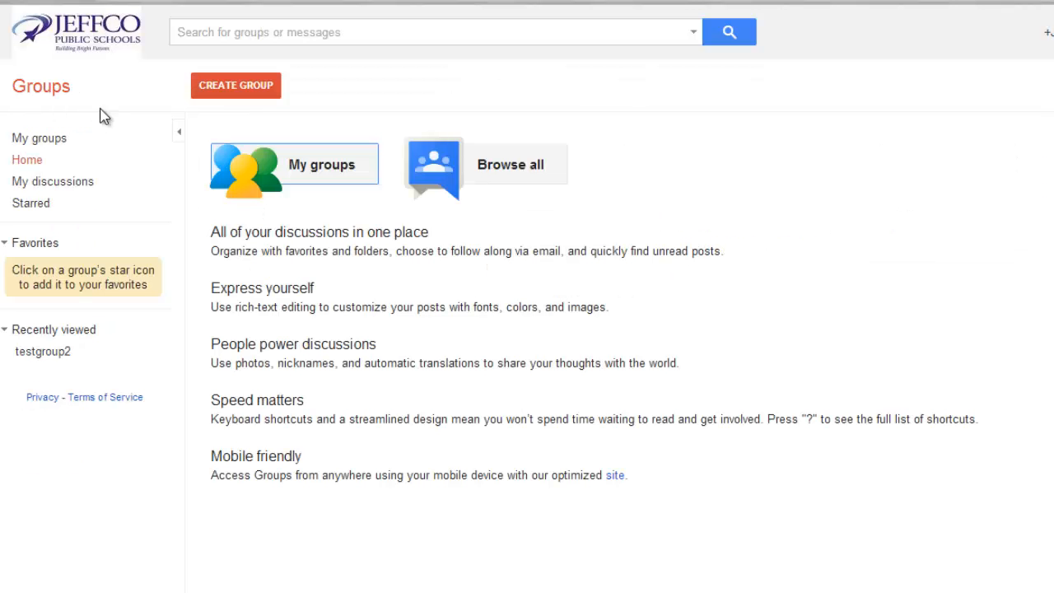
{"action": "left_click", "coordinate": [336, 168]}
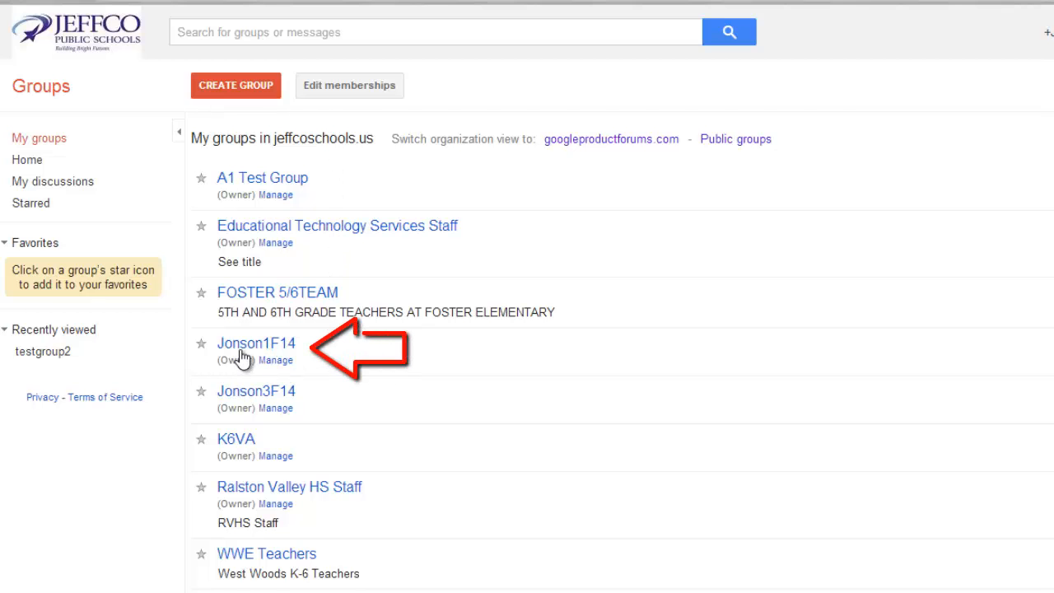
{"action": "left_click", "coordinate": [247, 345]}
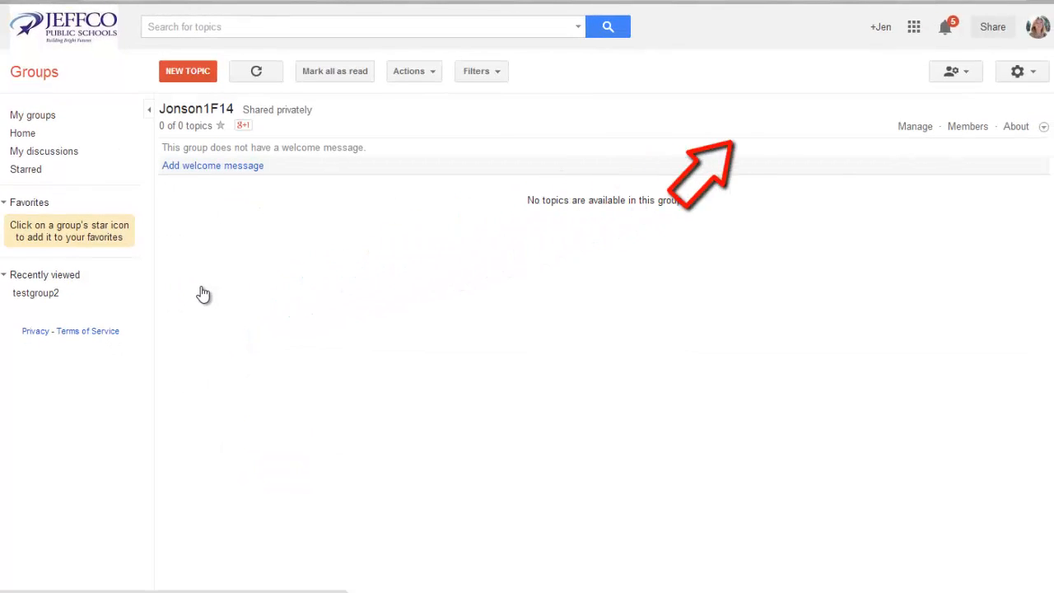
{"action": "left_click", "coordinate": [909, 128]}
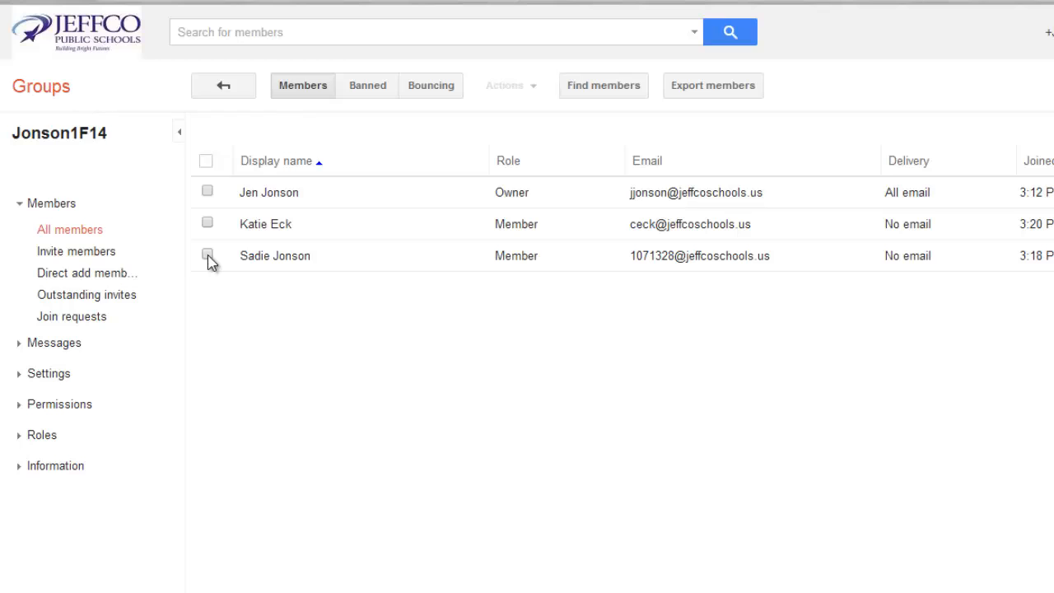
Step: Remove the last listed student from the Jonson1F14 group
{"action": "left_click", "coordinate": [208, 255]}
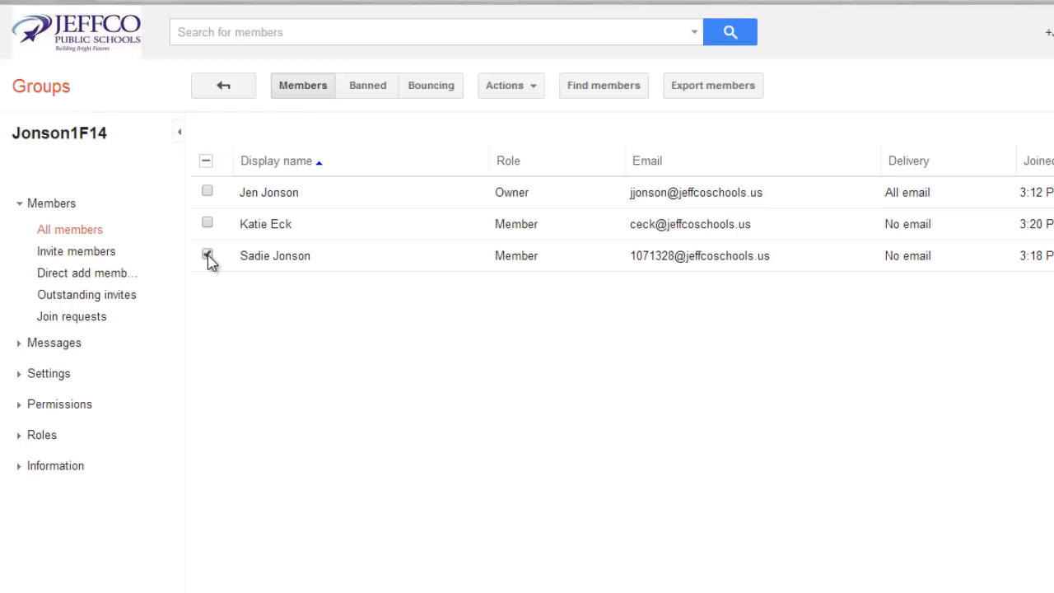
{"action": "left_click", "coordinate": [497, 86]}
{"action": "left_click", "coordinate": [510, 162]}
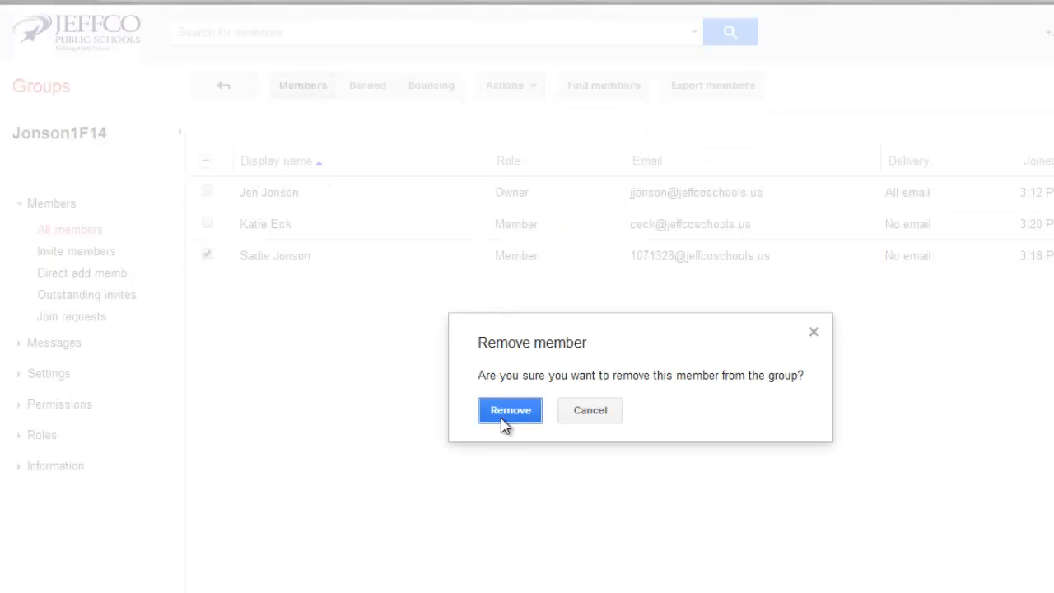
{"action": "left_click", "coordinate": [508, 416]}
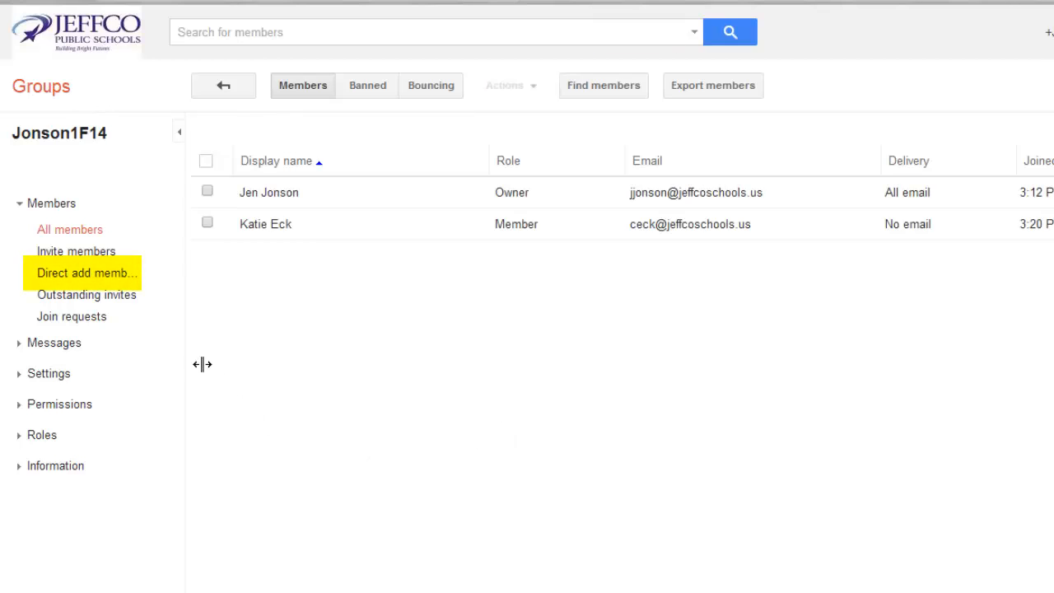
Step: Directly add a different student, chosen from the address suggestions, to the group
{"action": "left_click", "coordinate": [118, 275]}
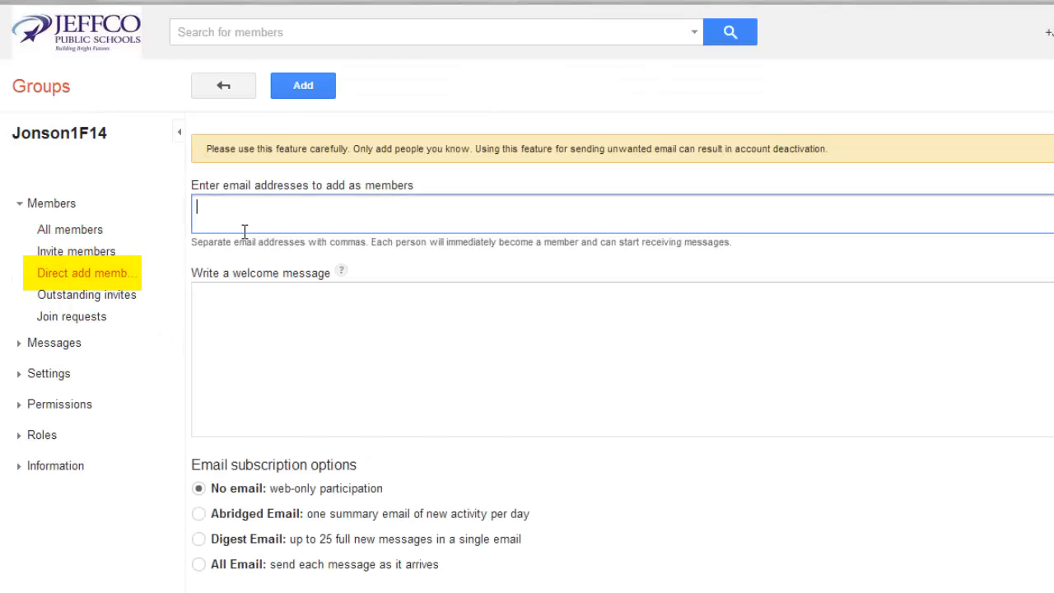
{"action": "type", "text": "ja"}
{"action": "left_click", "coordinate": [242, 247]}
{"action": "left_click", "coordinate": [303, 96]}
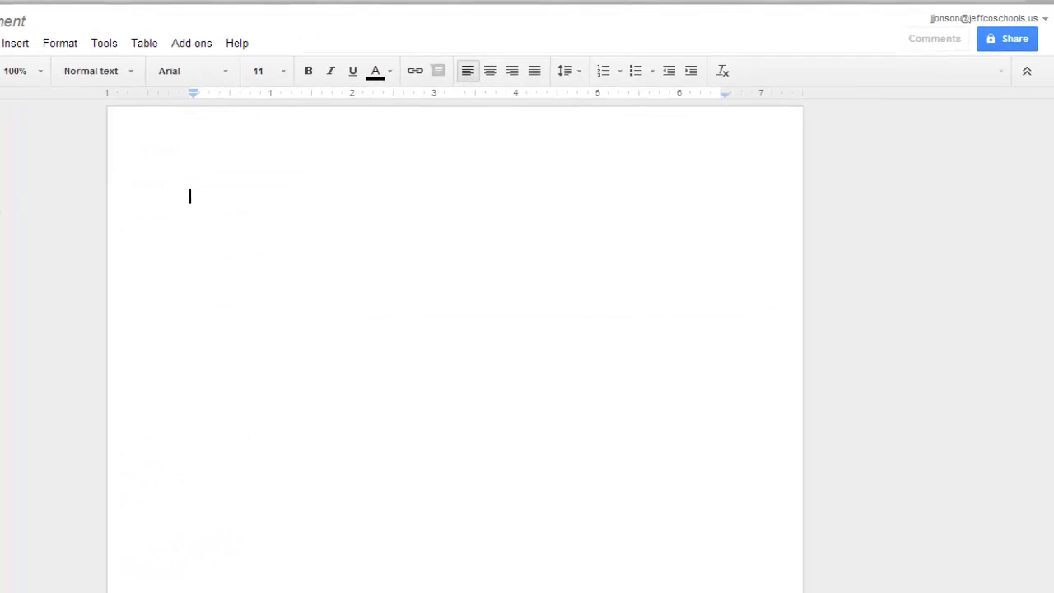
Step: Share the document with the Jonson1F14 group's address as editors
{"action": "left_click", "coordinate": [992, 51]}
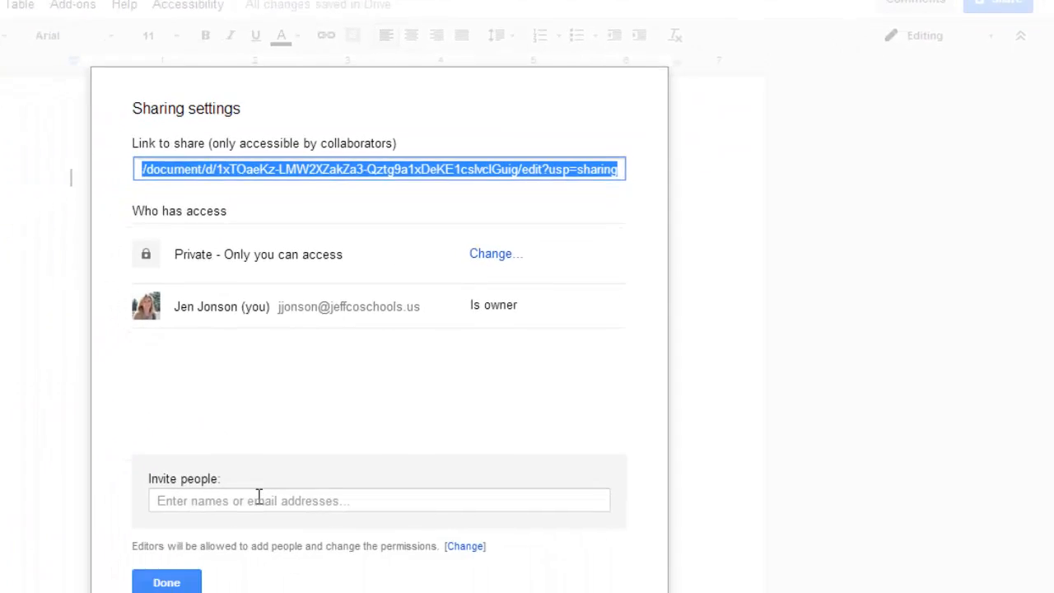
{"action": "left_click", "coordinate": [174, 588]}
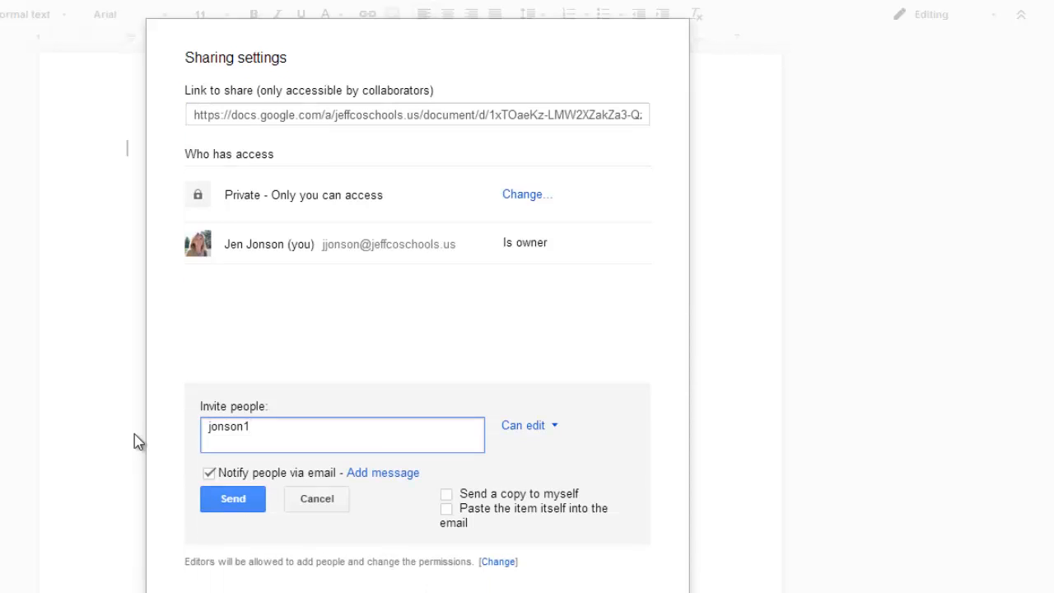
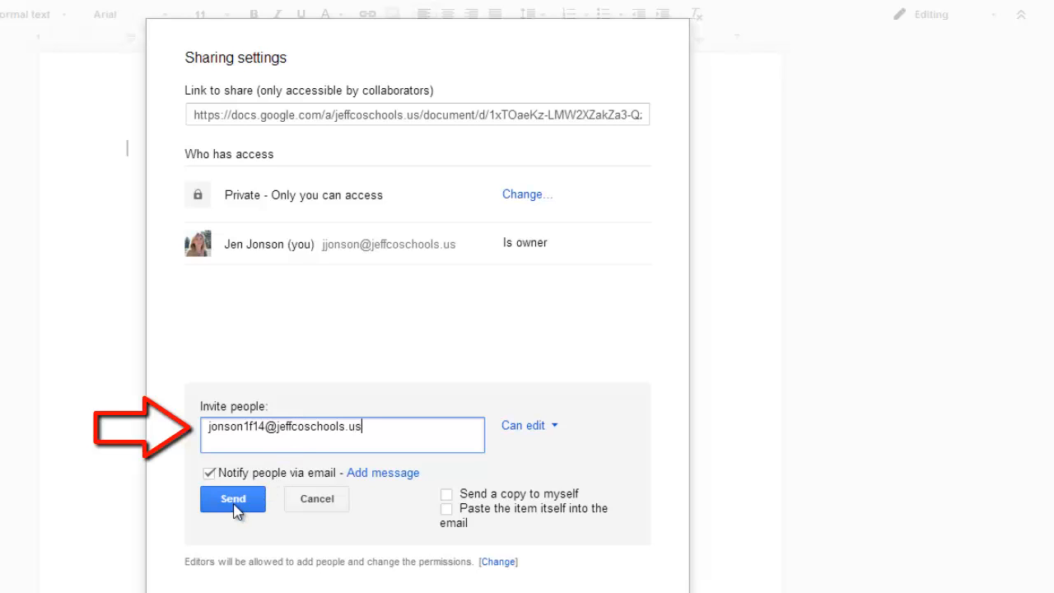
{"action": "left_click", "coordinate": [233, 502]}
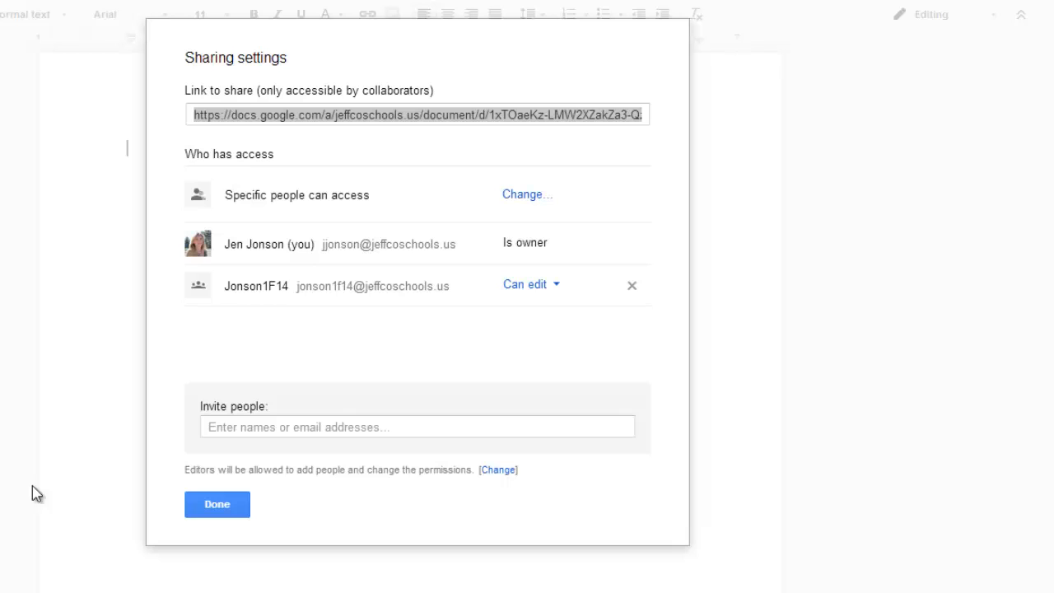
Step: Start inviting the Ralston Valley HS Staff group, then discard that invitation
{"action": "left_click", "coordinate": [252, 436]}
{"action": "type", "text": "Ralston Val"}
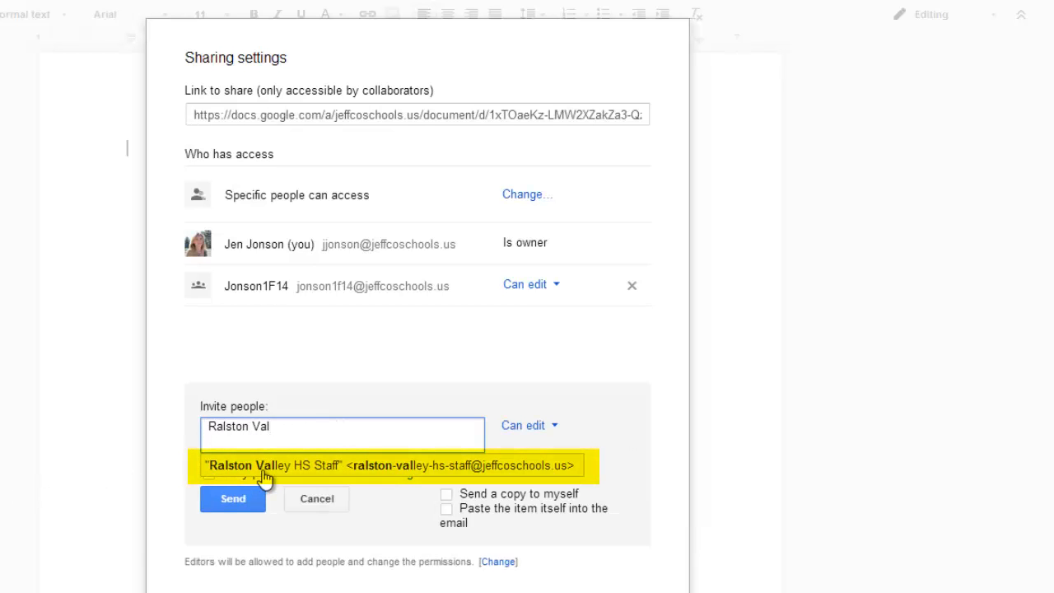
{"action": "left_click", "coordinate": [263, 470]}
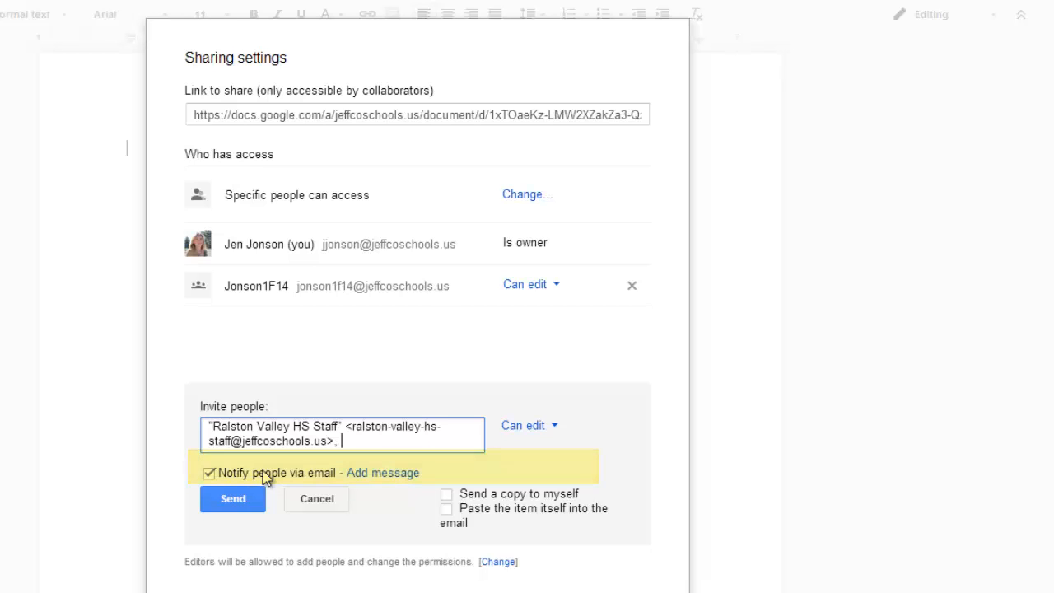
{"action": "left_click", "coordinate": [316, 504]}
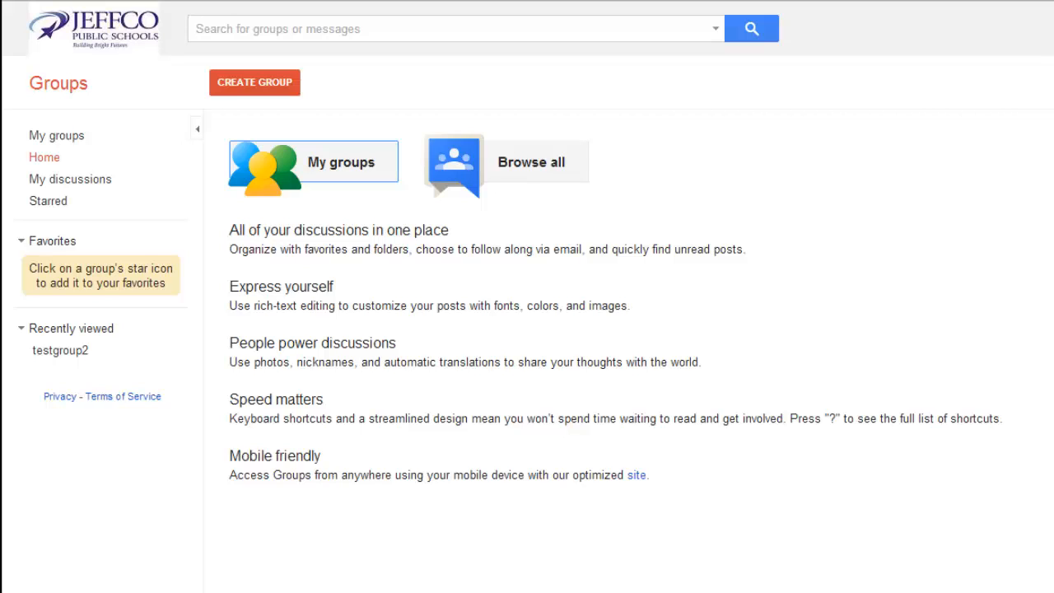
Step: Open Jonson1F14's member list from My groups and expand its Information settings
{"action": "left_click", "coordinate": [363, 176]}
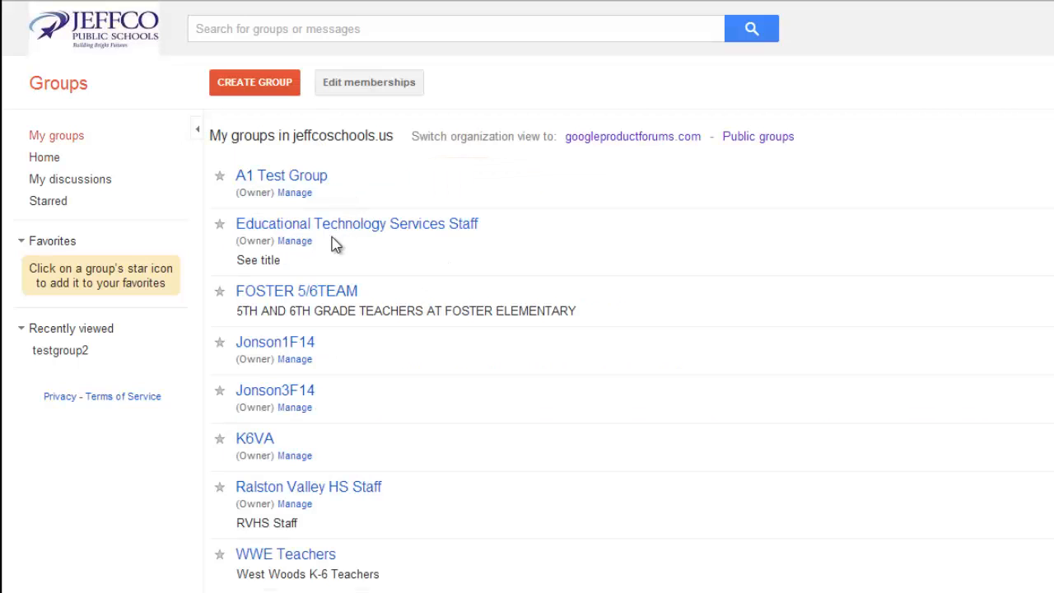
{"action": "left_click", "coordinate": [294, 350]}
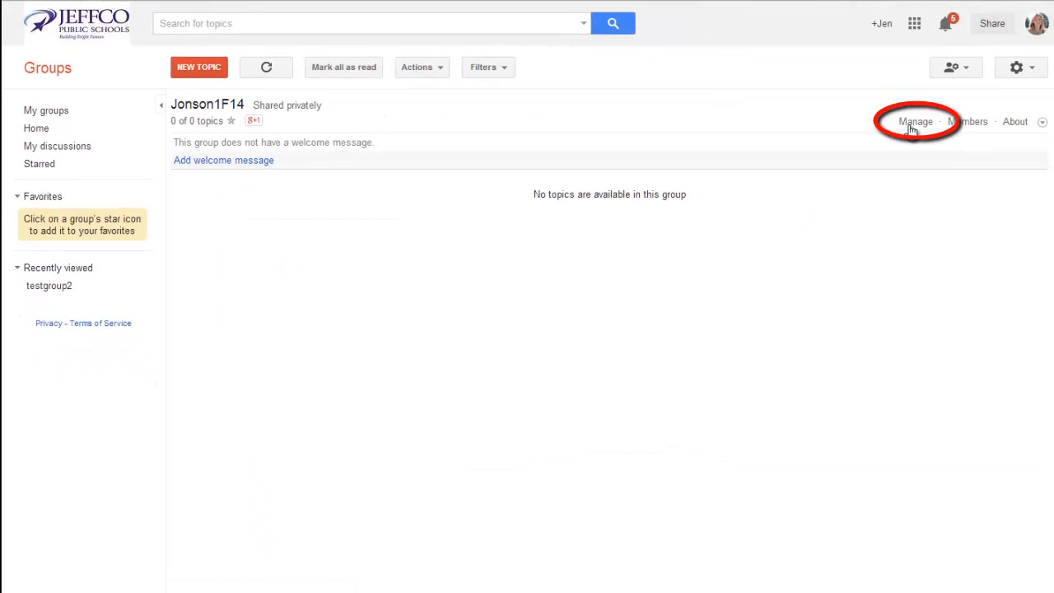
{"action": "left_click", "coordinate": [912, 123]}
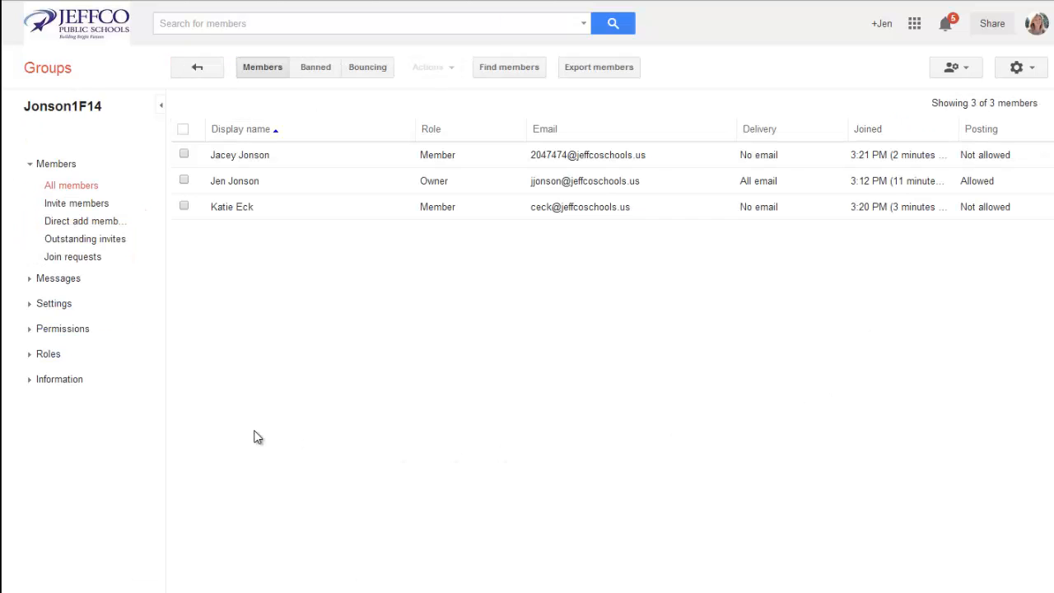
{"action": "left_click", "coordinate": [71, 383]}
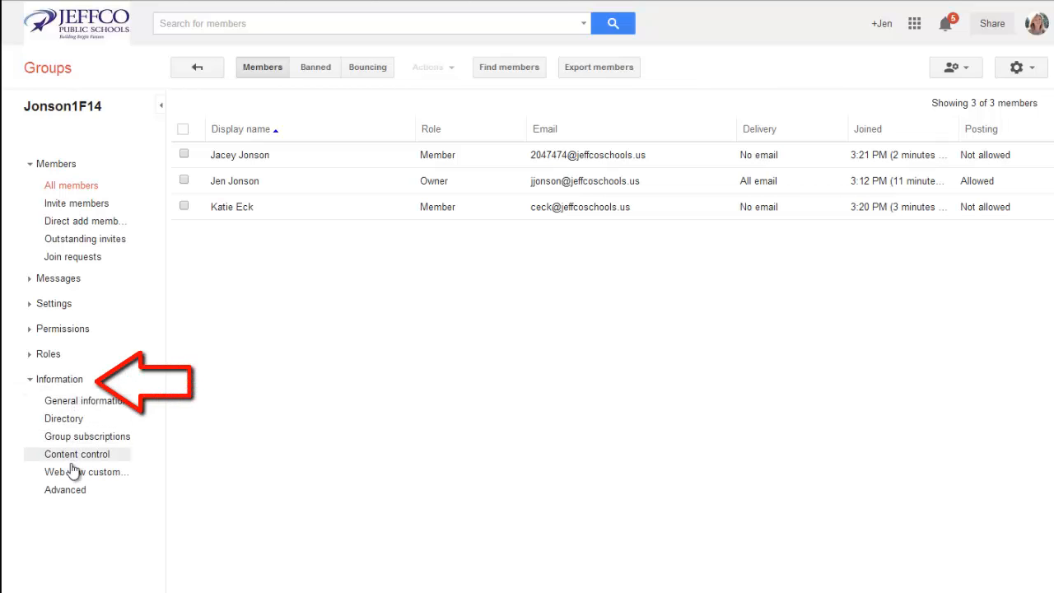
Step: Open Jonson1F14's Advanced settings and permanently delete the group
{"action": "left_click", "coordinate": [69, 494]}
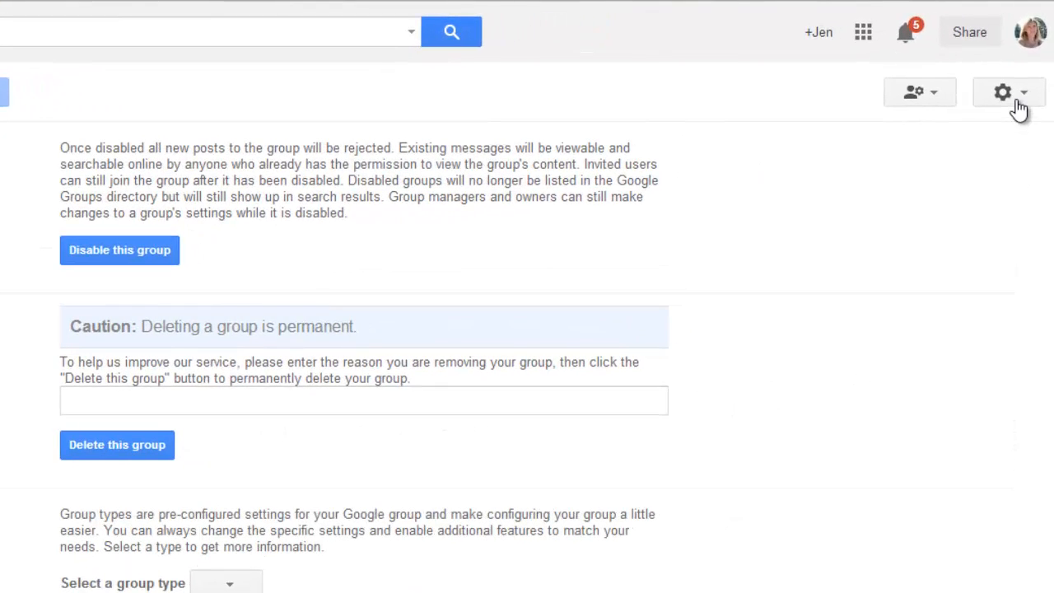
{"action": "left_click", "coordinate": [1008, 92]}
{"action": "left_click", "coordinate": [964, 399]}
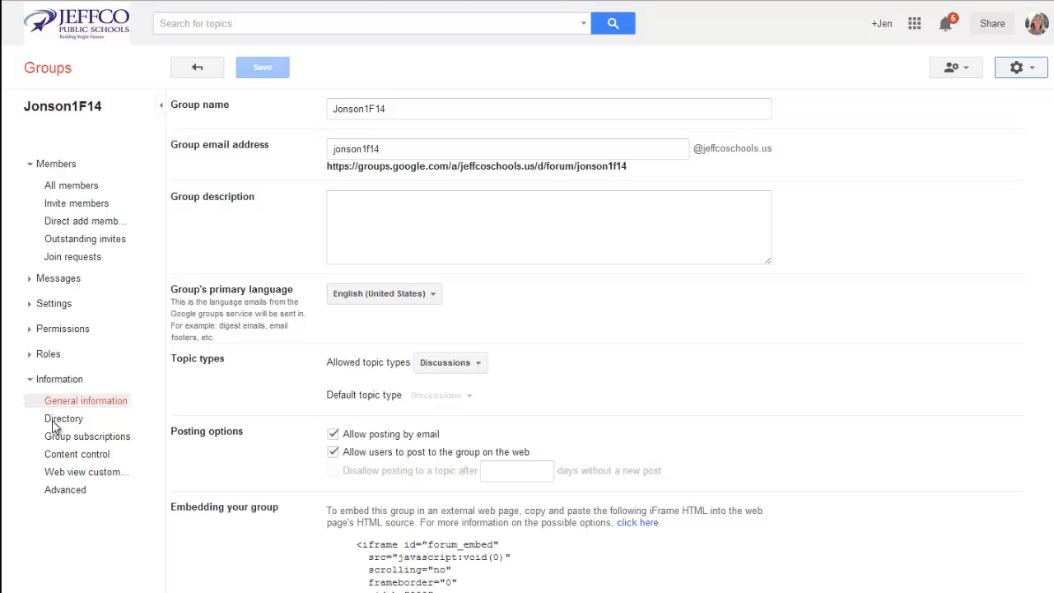
{"action": "left_click", "coordinate": [57, 494]}
{"action": "left_click", "coordinate": [401, 328]}
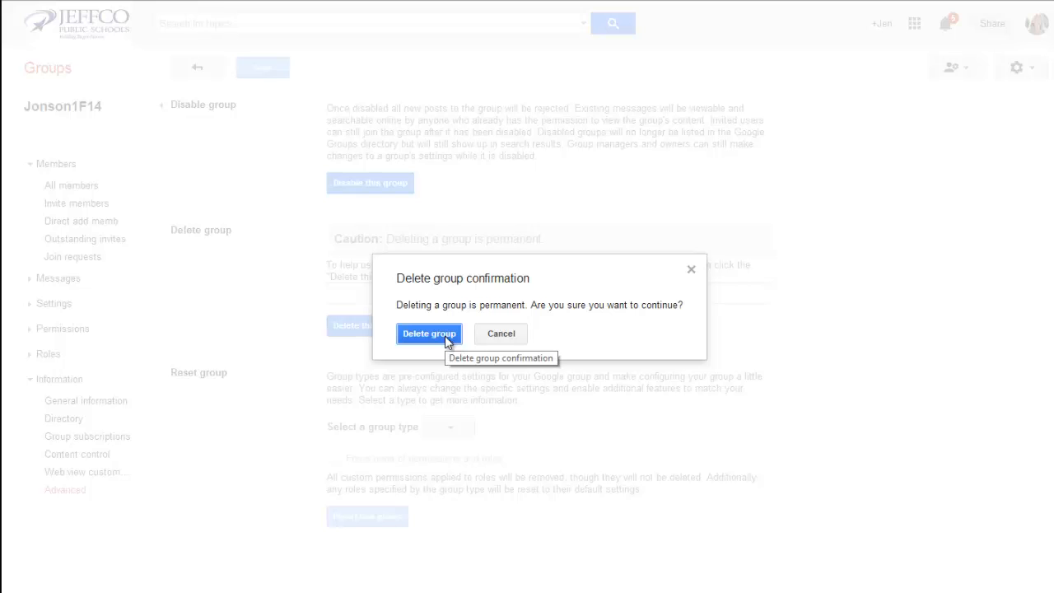
{"action": "left_click", "coordinate": [445, 338]}
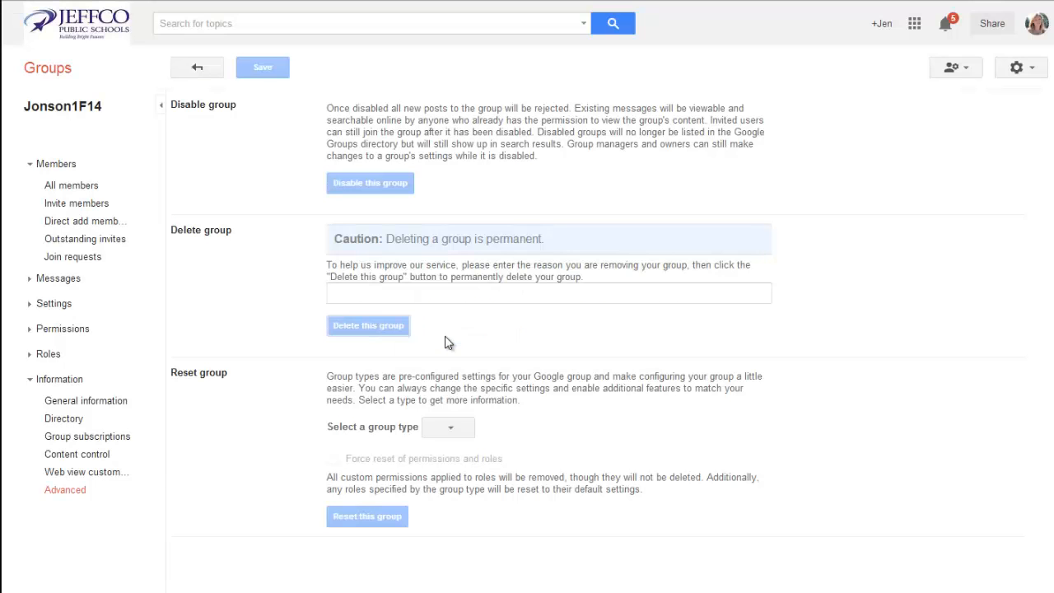